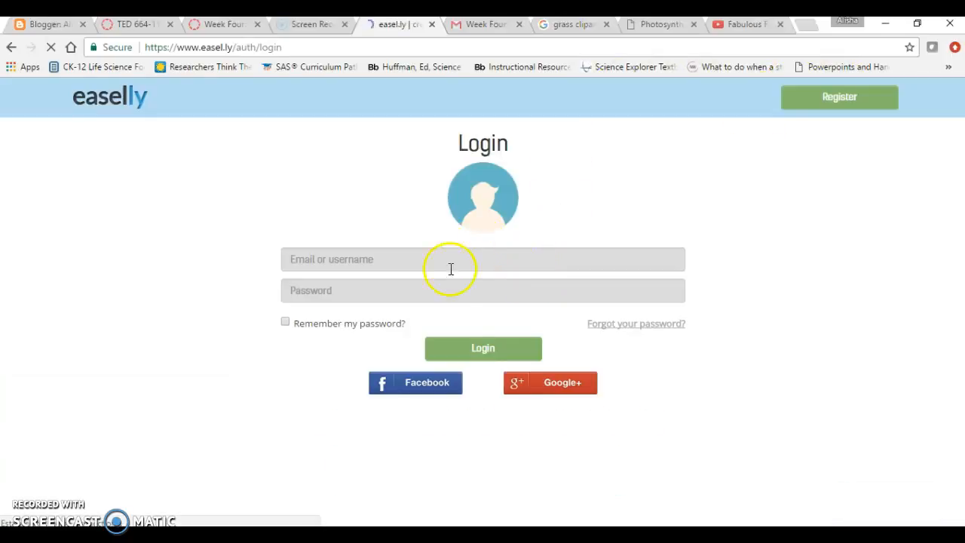
Log in through Google with the first listed account and start a fresh, empty visual
click(543, 387)
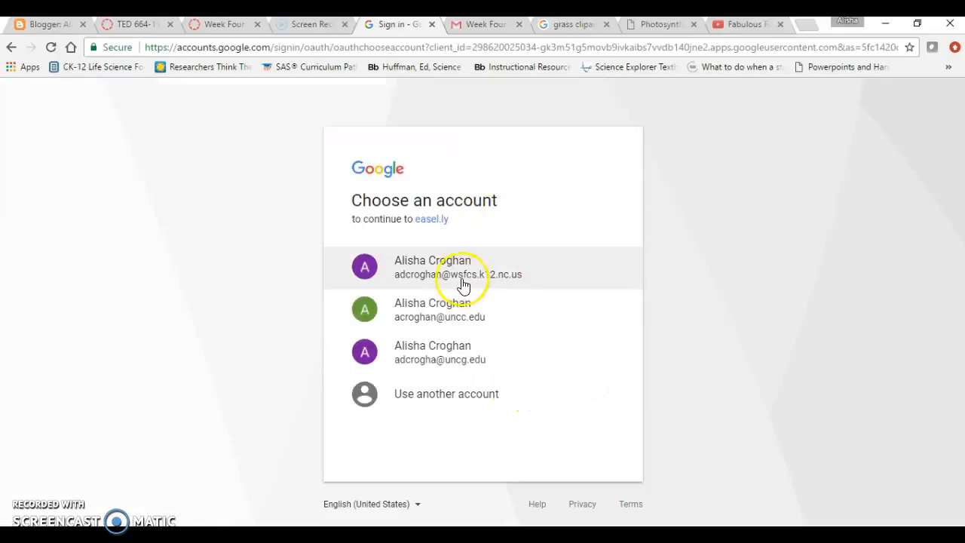
click(454, 275)
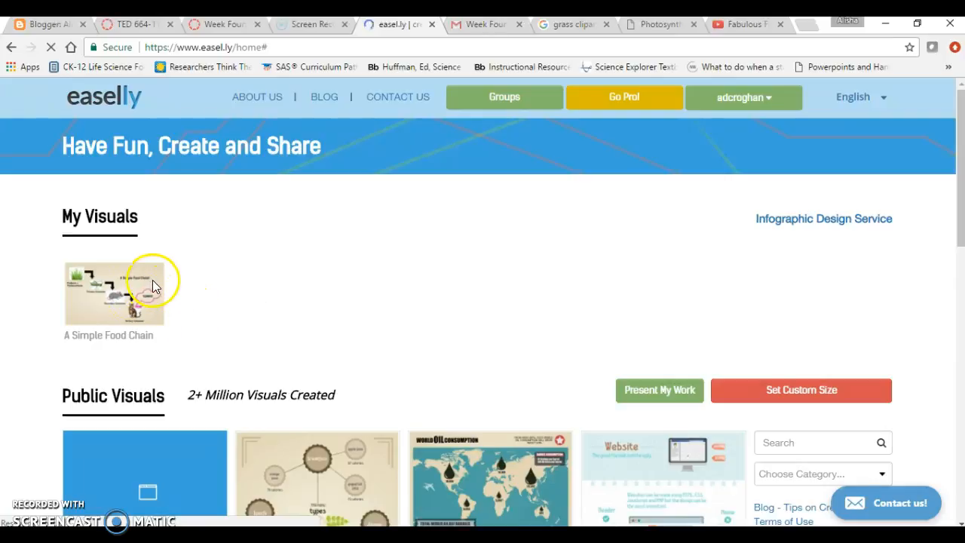
scroll(329, 254, down, 2)
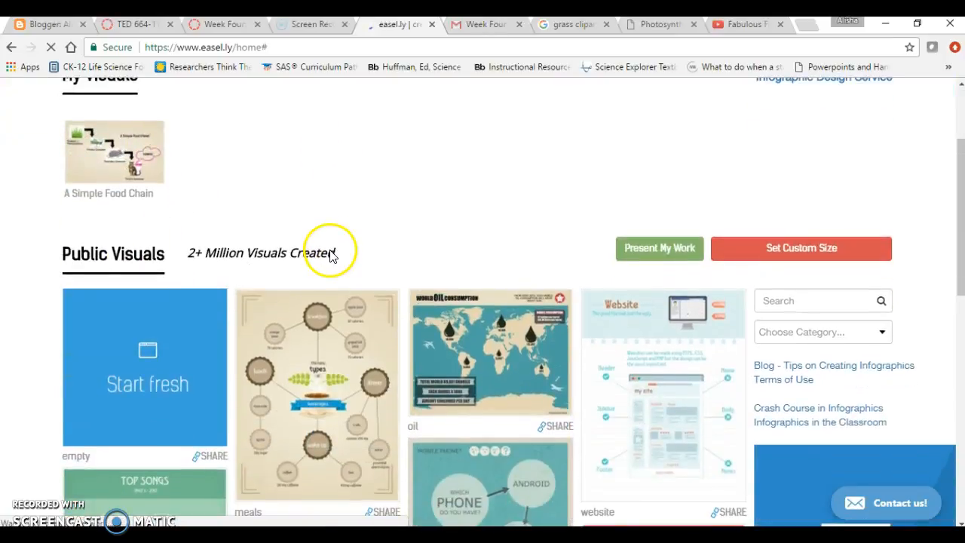
scroll(329, 254, down, 1)
click(169, 323)
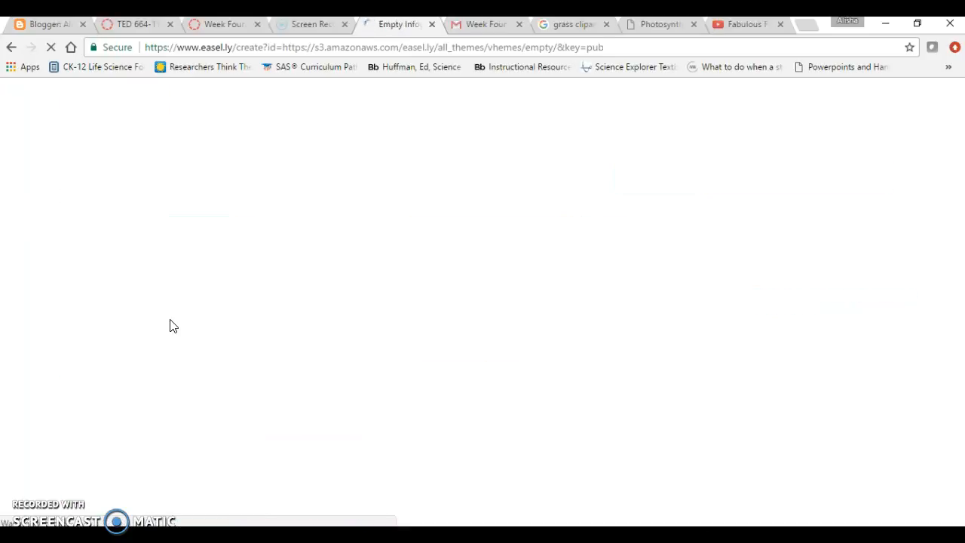
click(271, 300)
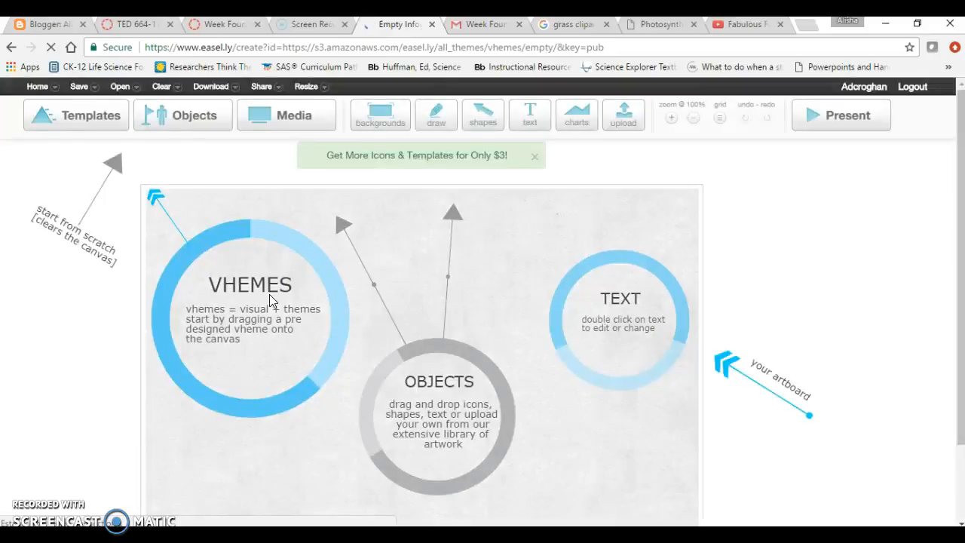
Delete the blue ring around the VHEMES text and the grey ring around the OBJECTS text
click(232, 238)
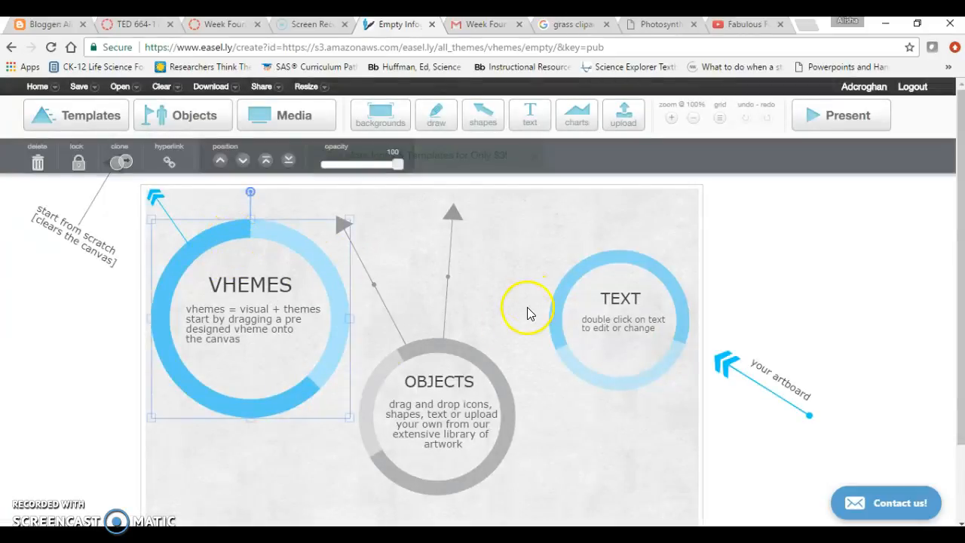
click(493, 323)
click(435, 341)
key(Delete)
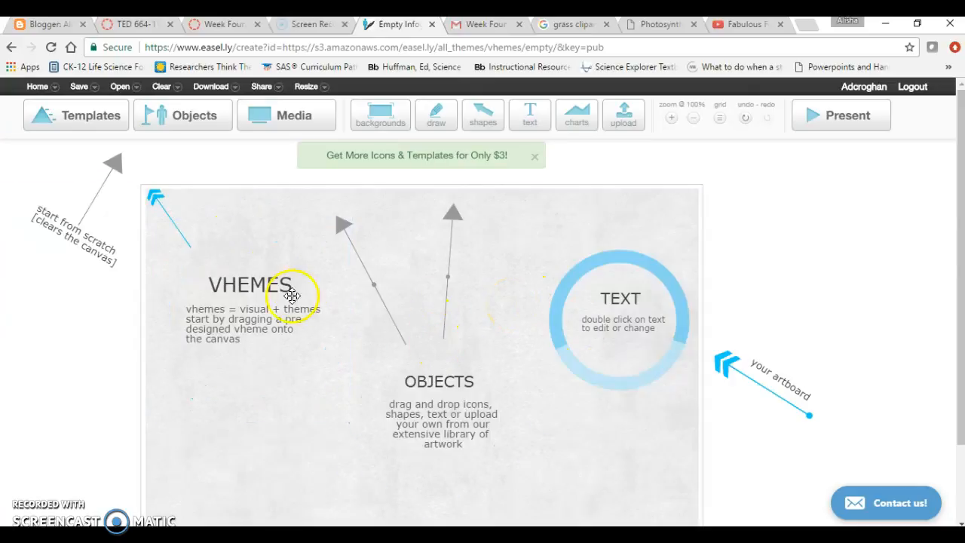
Delete the VHEMES heading, its description and the blue line above them from the canvas
click(226, 282)
key(Delete)
click(239, 311)
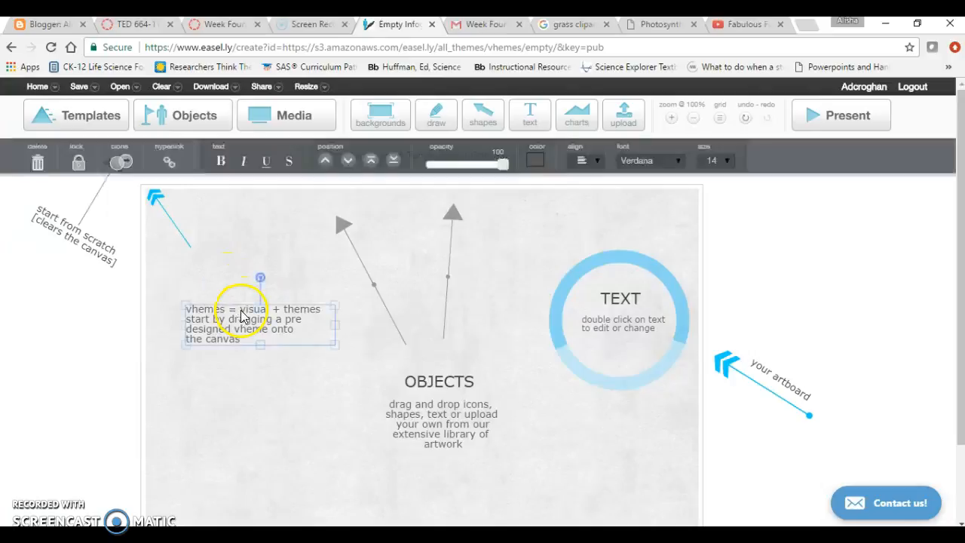
key(Delete)
click(181, 235)
key(Delete)
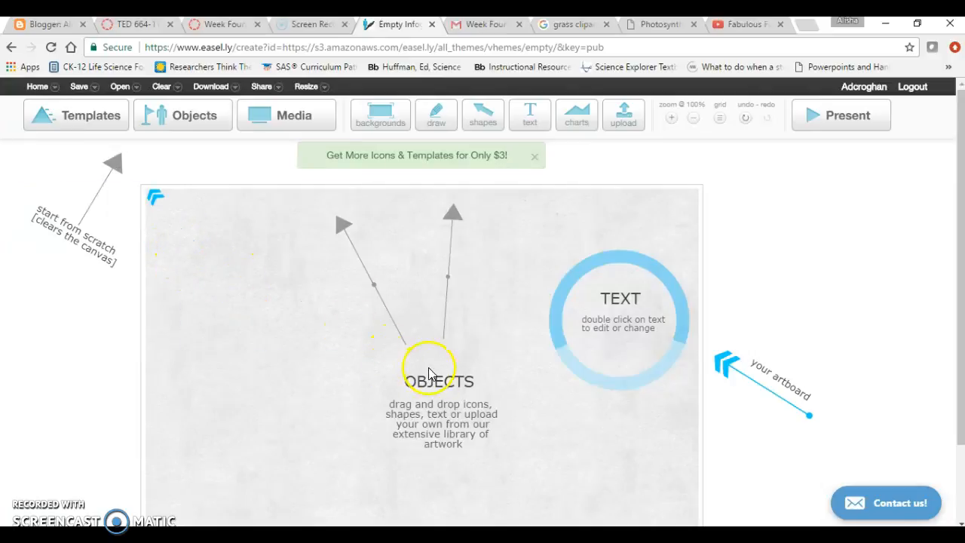
Delete the OBJECTS heading, its description and all pieces of the two grey arrows above them
click(358, 257)
key(Delete)
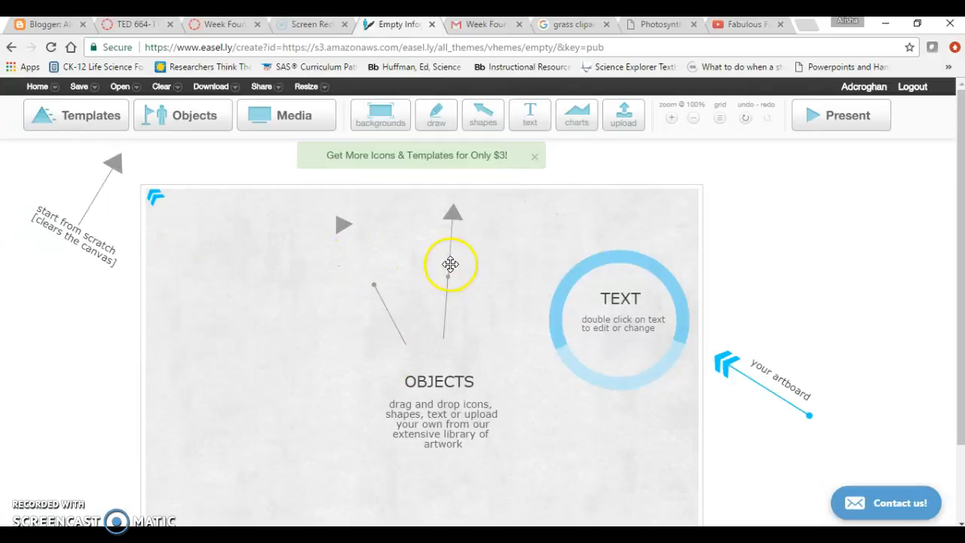
click(449, 261)
key(Delete)
click(438, 381)
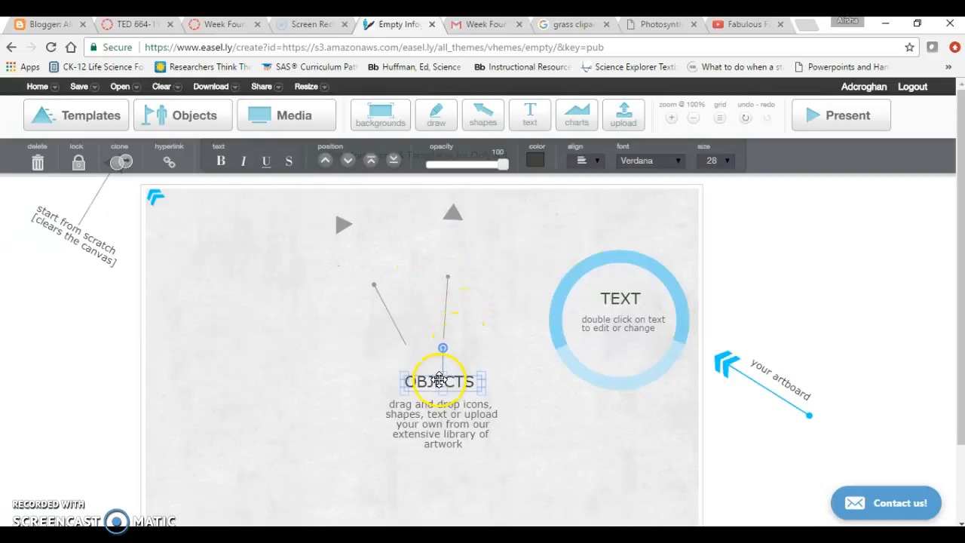
key(Delete)
click(464, 414)
key(Delete)
click(341, 223)
key(Delete)
click(385, 306)
key(Delete)
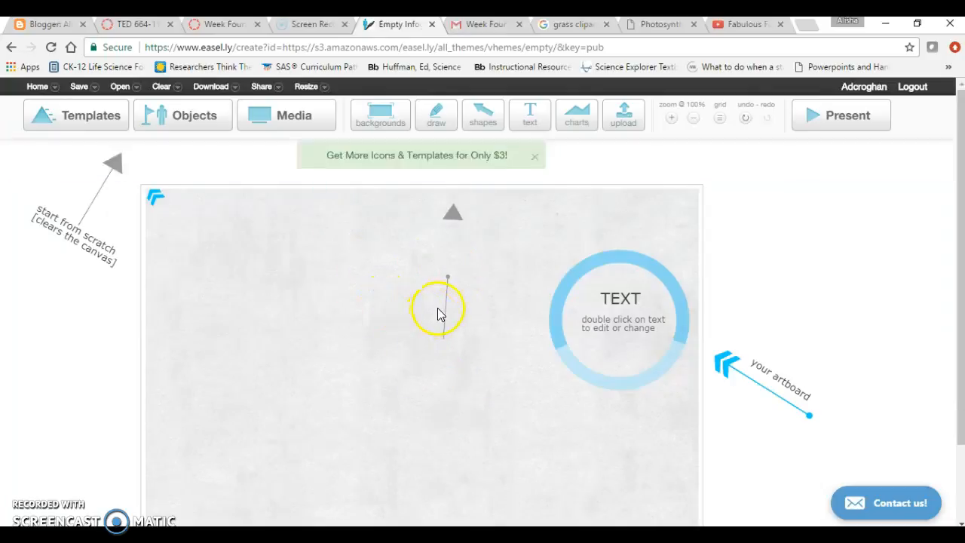
click(446, 300)
key(Delete)
click(451, 215)
key(Delete)
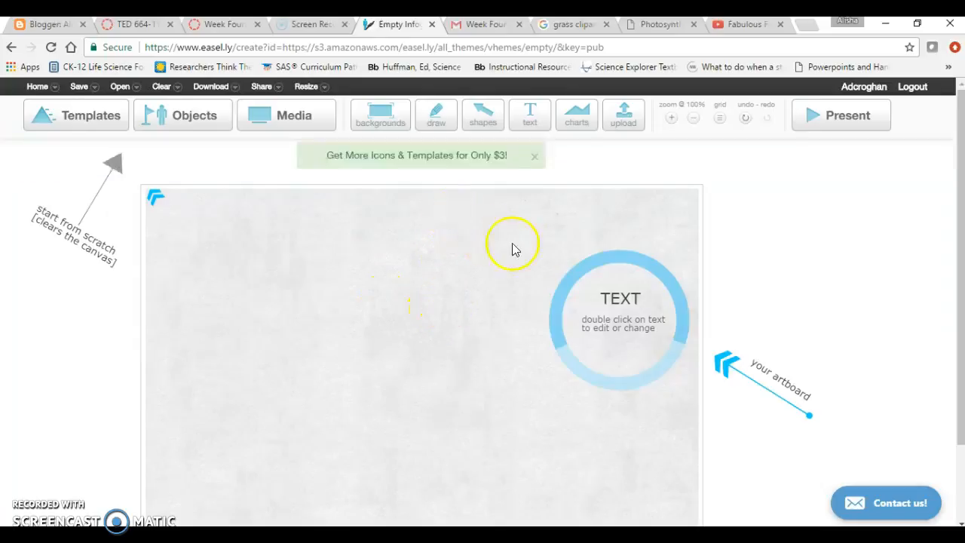
Delete the remaining blue ring with its TEXT heading and description from the canvas
click(580, 280)
key(Delete)
click(617, 323)
key(Delete)
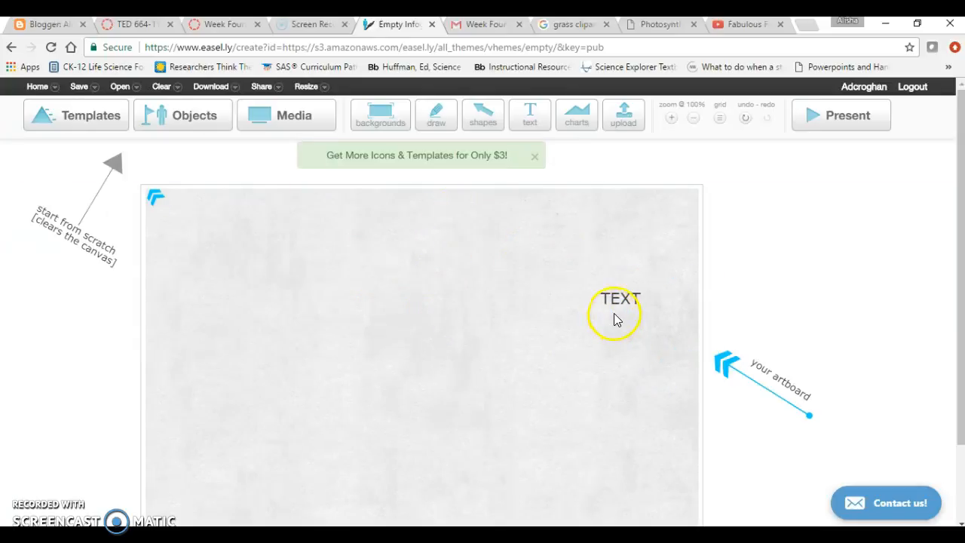
click(614, 299)
key(Delete)
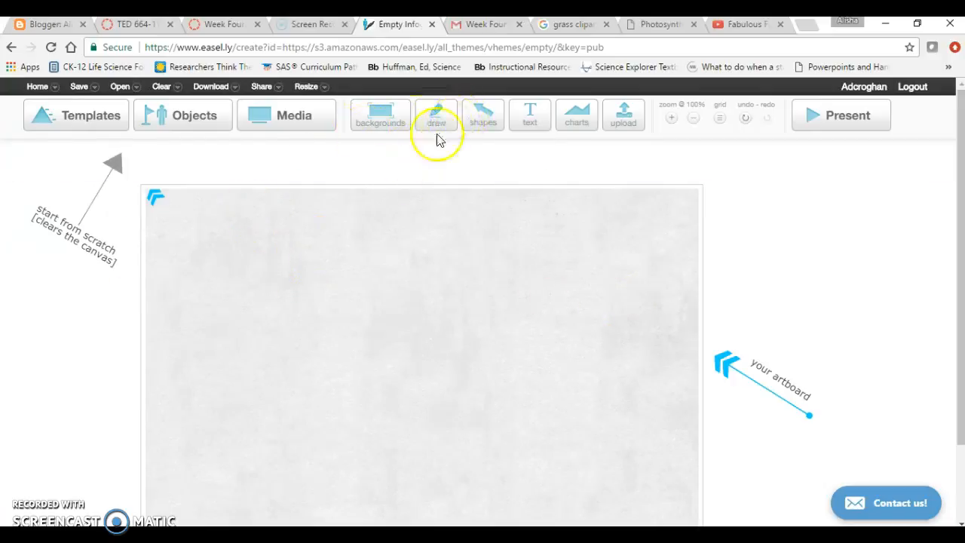
Show the animals category in the object library
scroll(254, 239, down, 1)
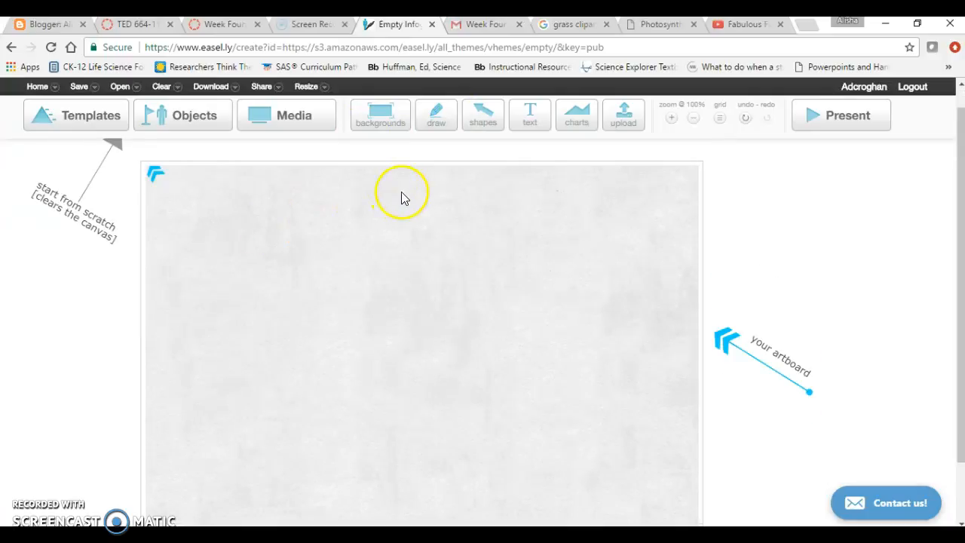
click(198, 125)
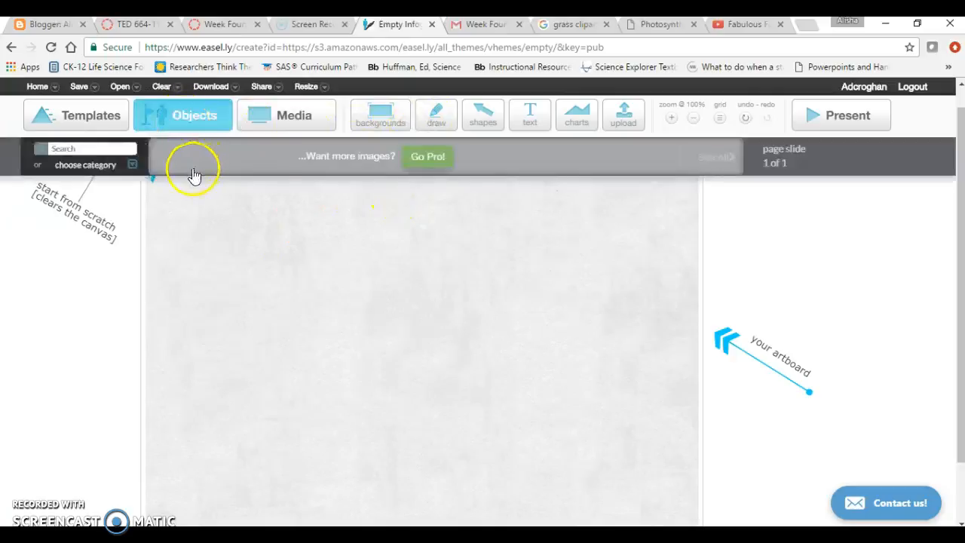
click(131, 164)
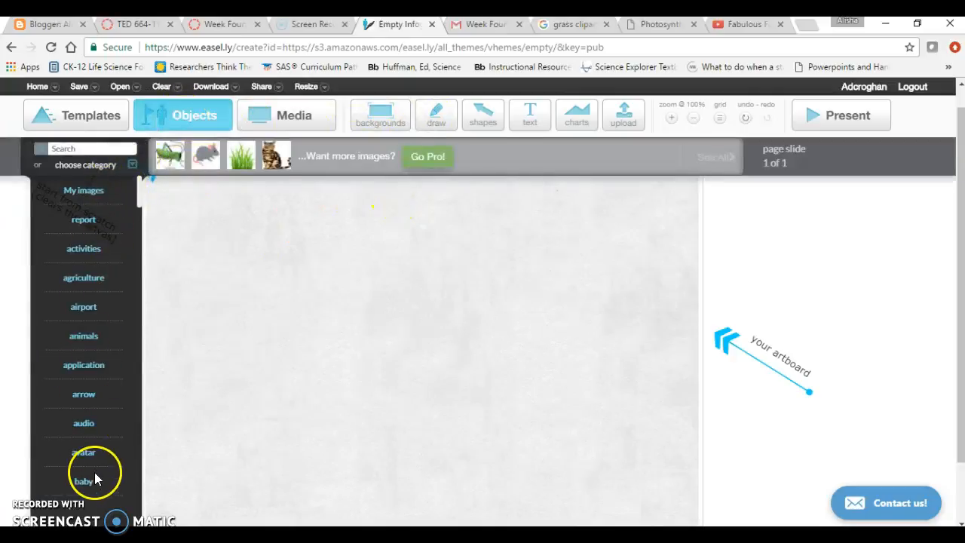
click(83, 334)
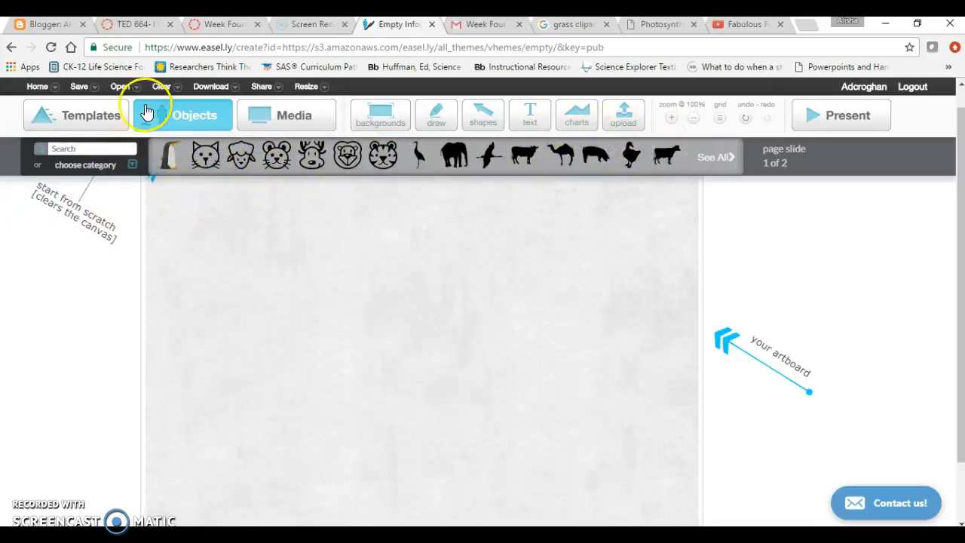
View the desktop files available for an image upload and cancel without choosing one
click(624, 115)
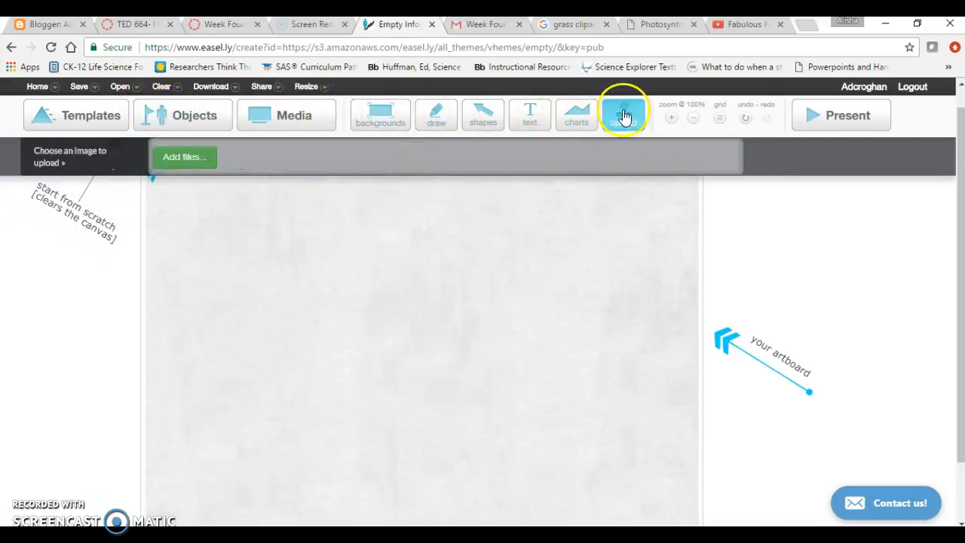
click(198, 160)
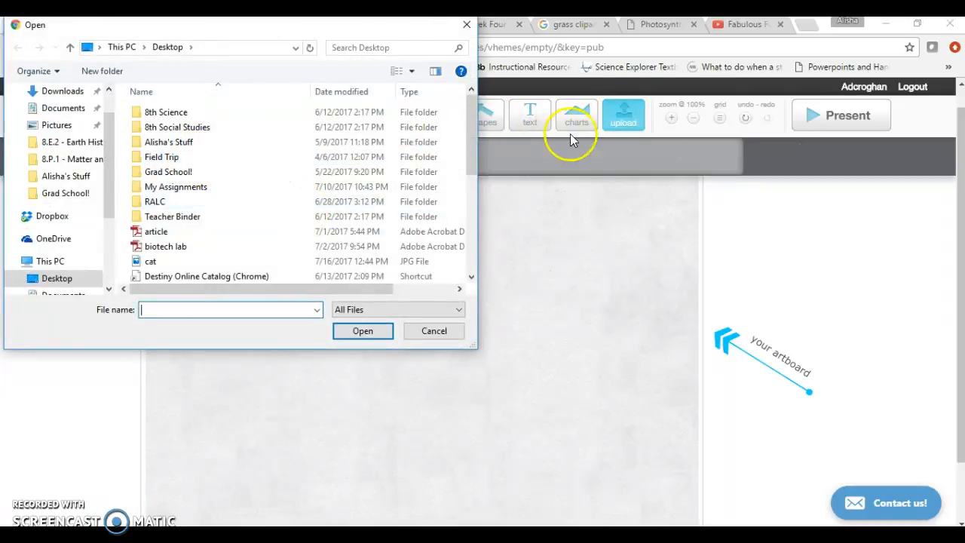
click(466, 24)
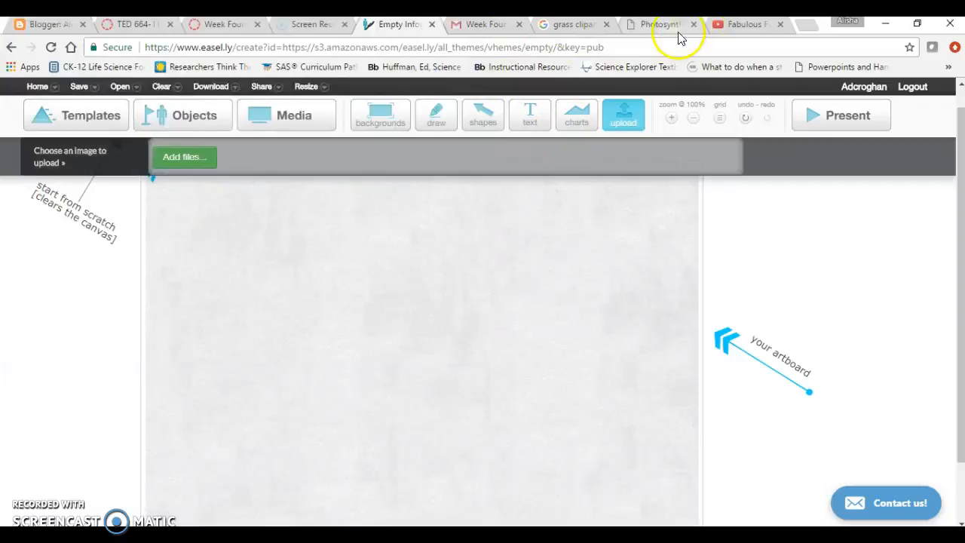
Preview the Clipart Panda grass image in the Google image results, check its save options and return to the infographic
click(572, 26)
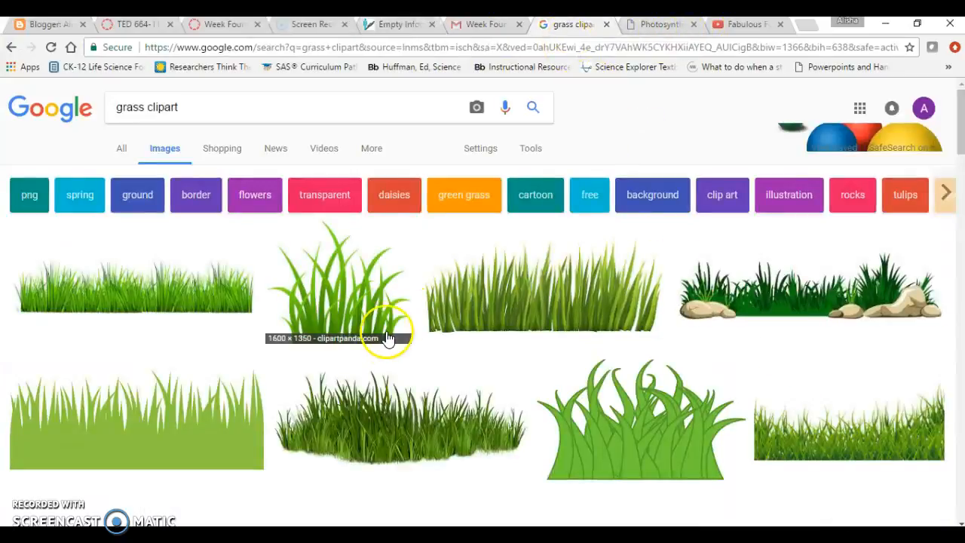
click(353, 297)
right_click(369, 307)
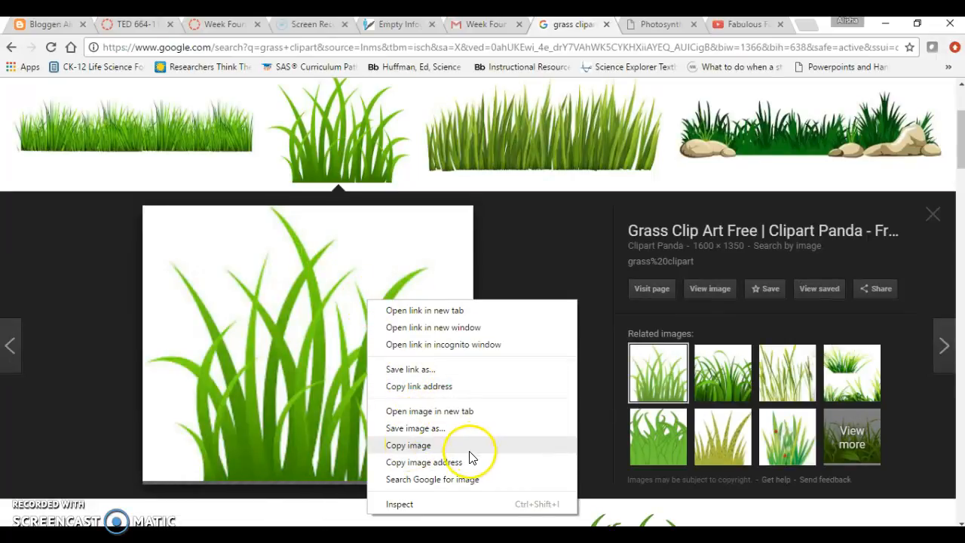
click(935, 215)
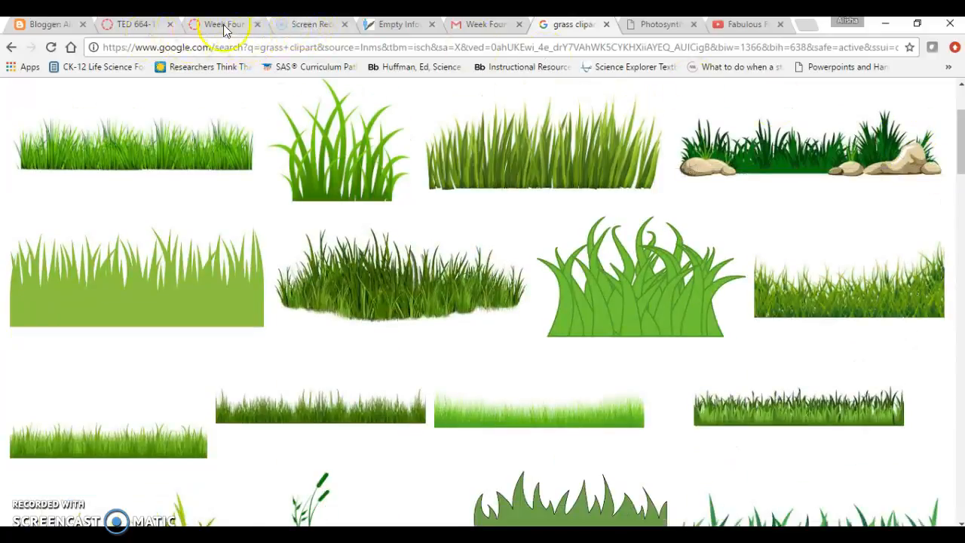
click(392, 25)
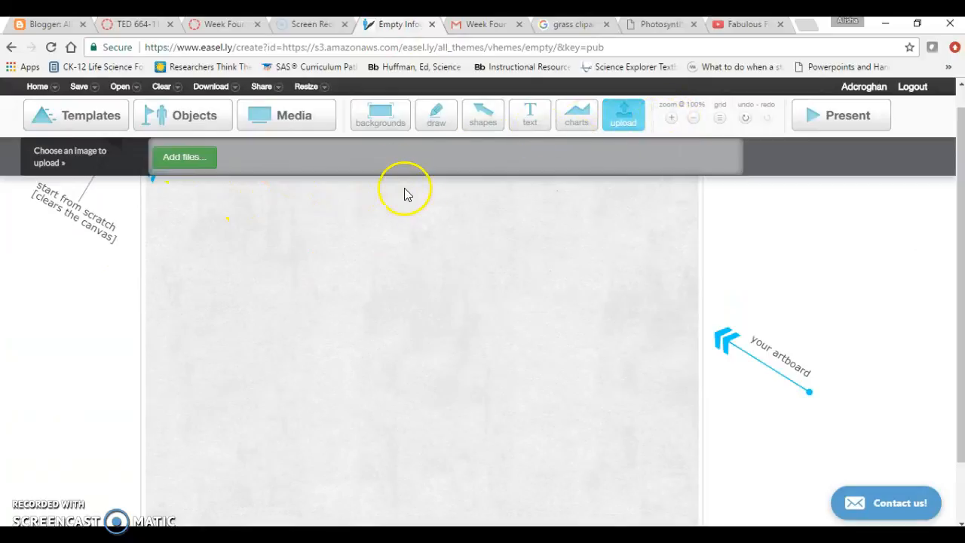
Close the upload options and show the My images category in the object library
click(73, 158)
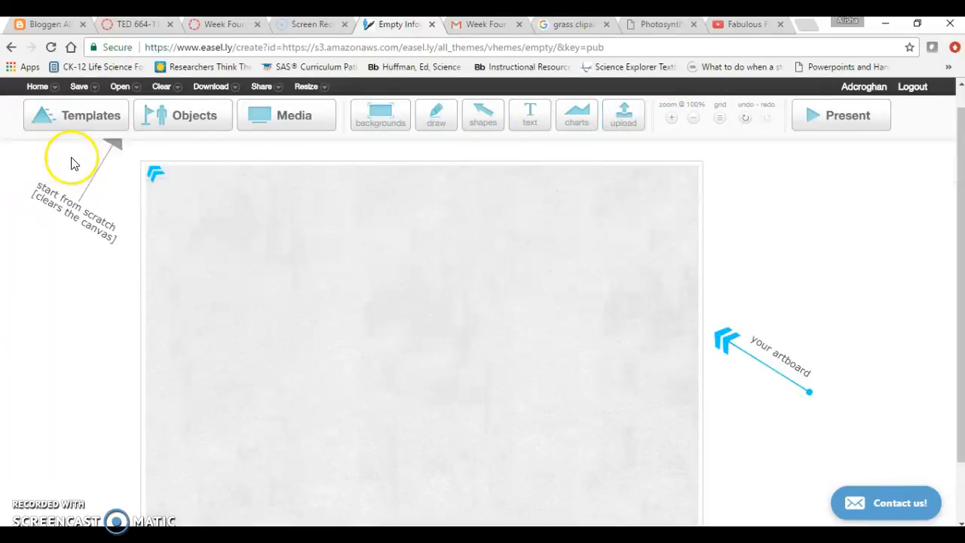
click(194, 116)
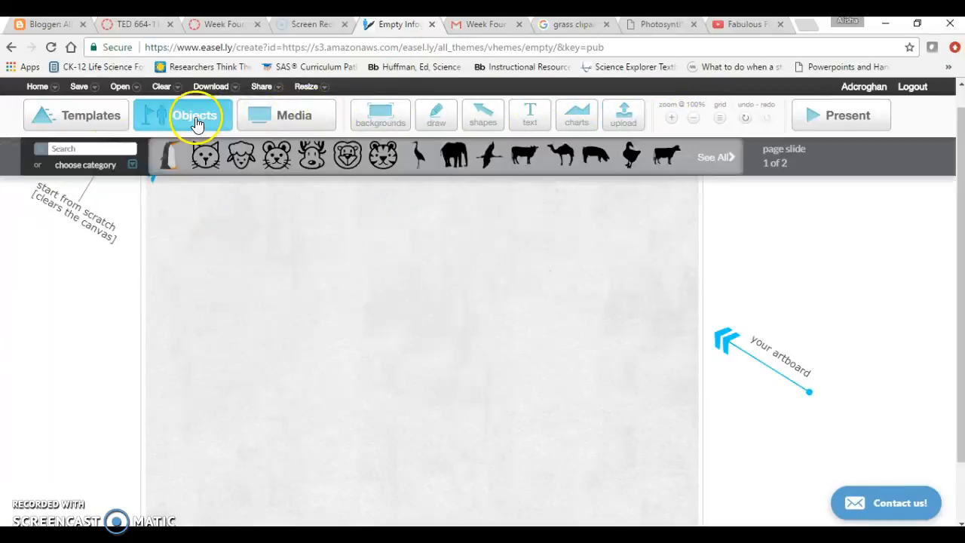
click(86, 162)
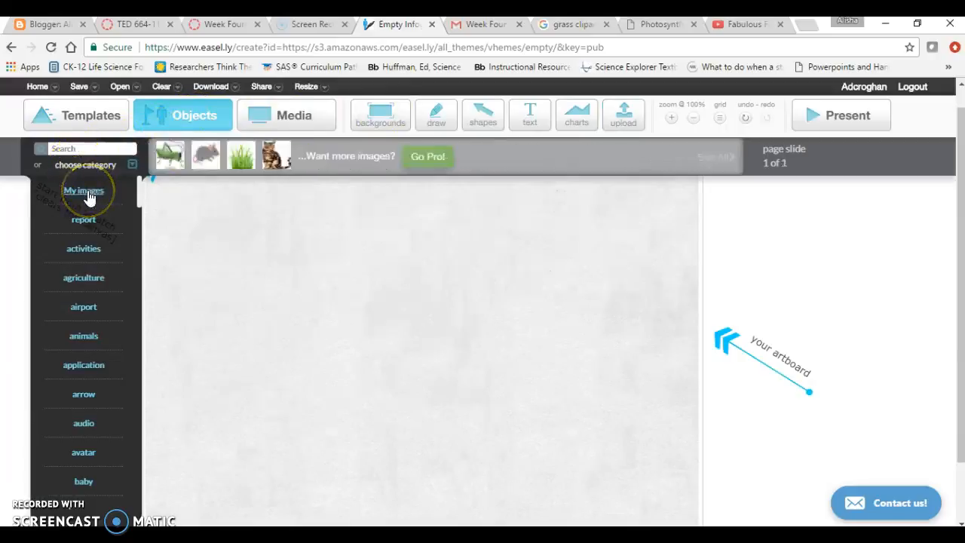
click(84, 193)
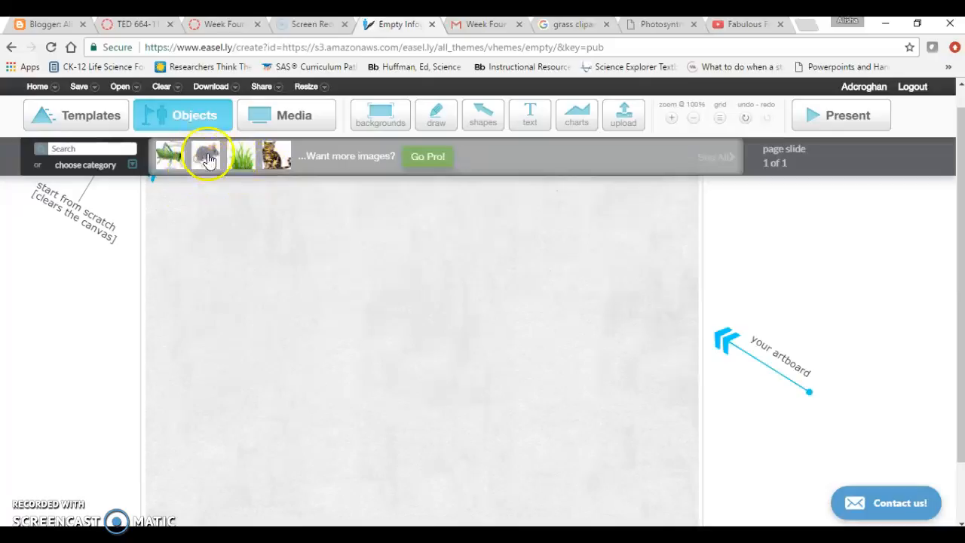
Add the grass image to the canvas, shrink it to a small picture and place it in the upper-left area
drag(237, 164, 196, 267)
click(266, 305)
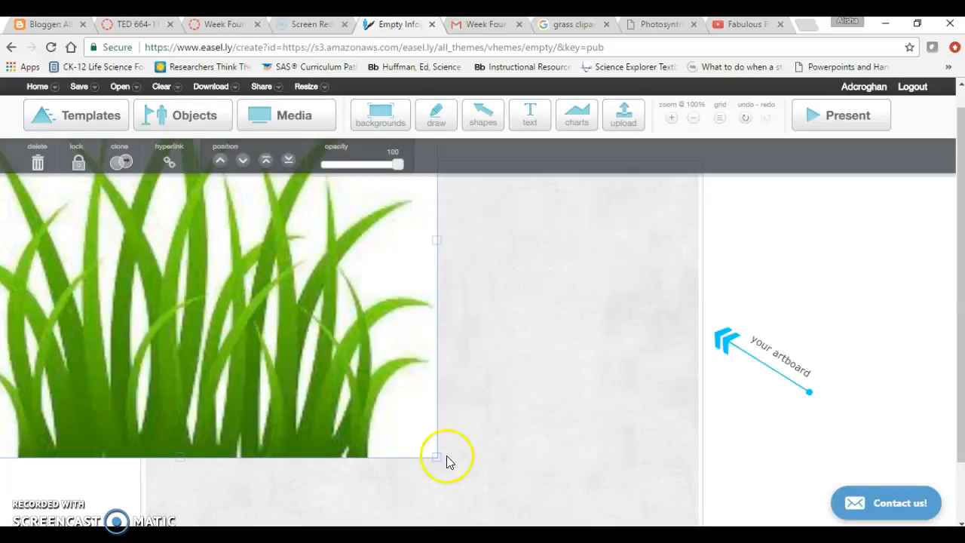
drag(437, 457, 161, 284)
drag(96, 218, 325, 343)
drag(429, 385, 276, 263)
mouse_move(243, 233)
mouse_down()
mouse_move(249, 264)
mouse_move(233, 256)
mouse_move(244, 247)
mouse_up()
click(337, 252)
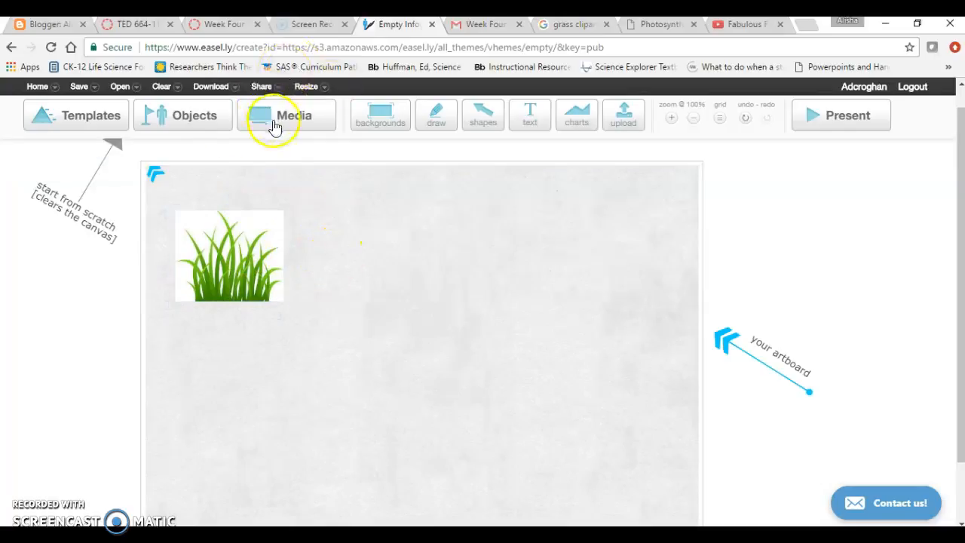
Add the mouse image, shrink it slightly smaller than the grass and place it diagonally below the grass
click(188, 120)
drag(200, 155, 340, 276)
drag(604, 461, 255, 235)
drag(149, 201, 441, 398)
drag(556, 422, 414, 317)
drag(370, 285, 355, 340)
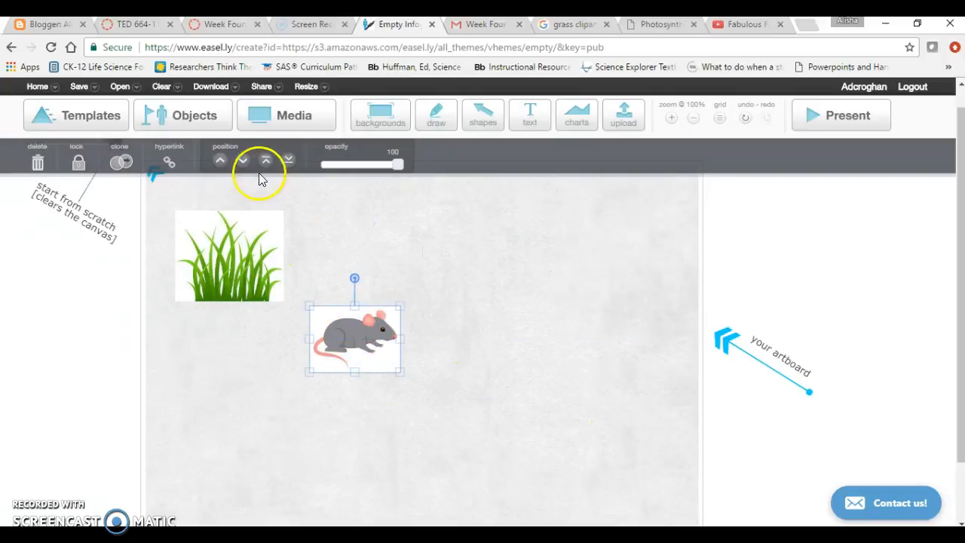
click(324, 209)
Add the grasshopper image, shrink it and place it beside the grass, moving the mouse to the canvas's lower-right area
click(158, 118)
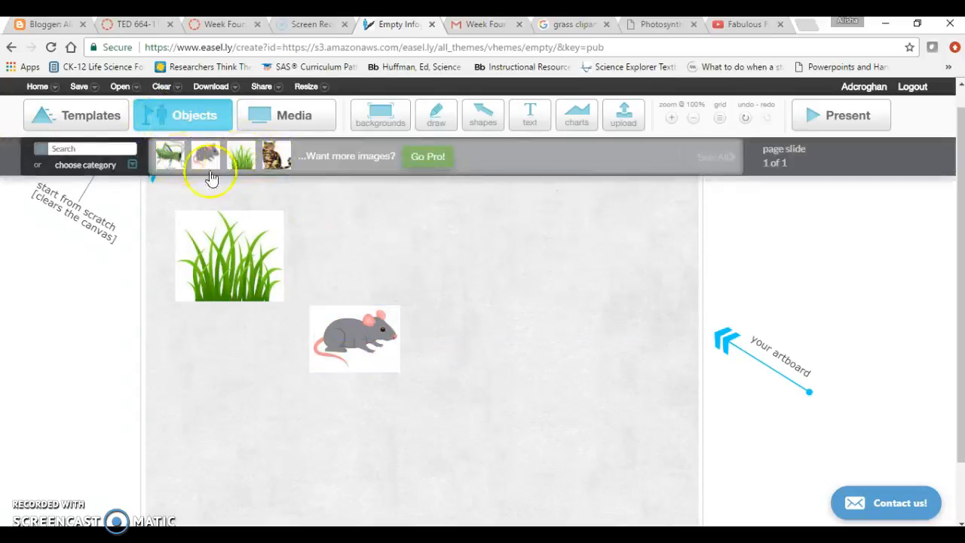
drag(173, 155, 380, 293)
drag(568, 411, 461, 367)
drag(430, 337, 273, 262)
drag(246, 208, 556, 397)
drag(400, 282, 382, 336)
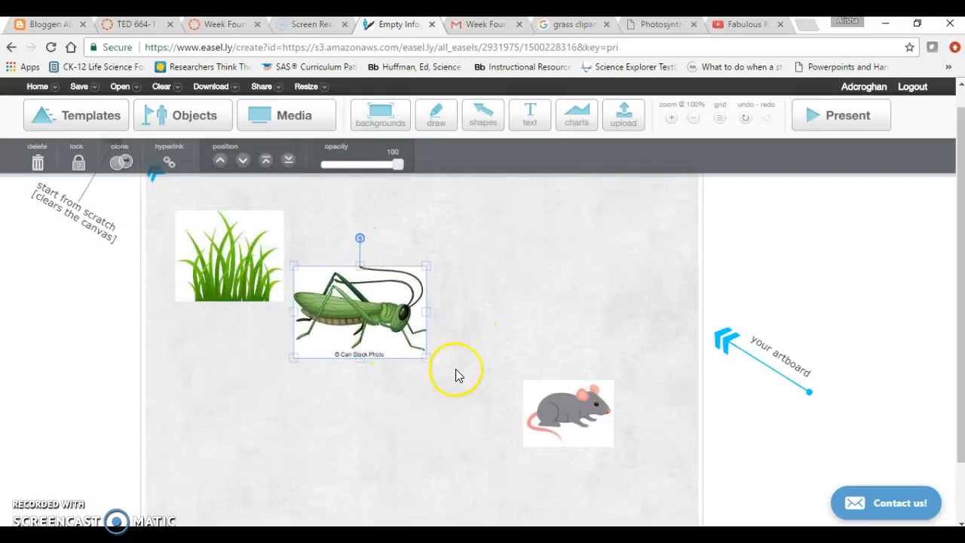
Shrink the grasshopper image and move the mouse image up so it sits diagonally below the grasshopper
drag(427, 361, 385, 329)
drag(584, 407, 469, 356)
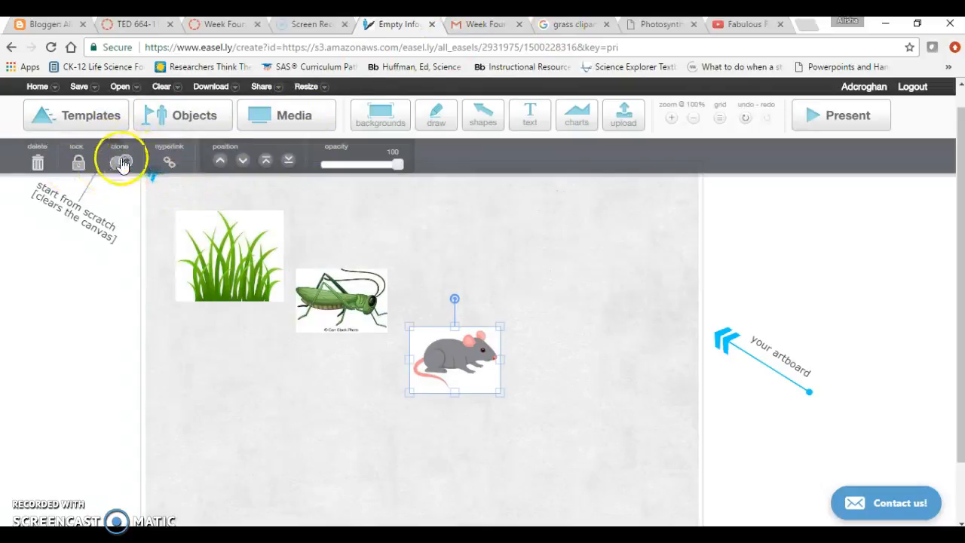
Add the cat image to the canvas, shrink it to a small picture and place it to the right of the mouse
click(172, 123)
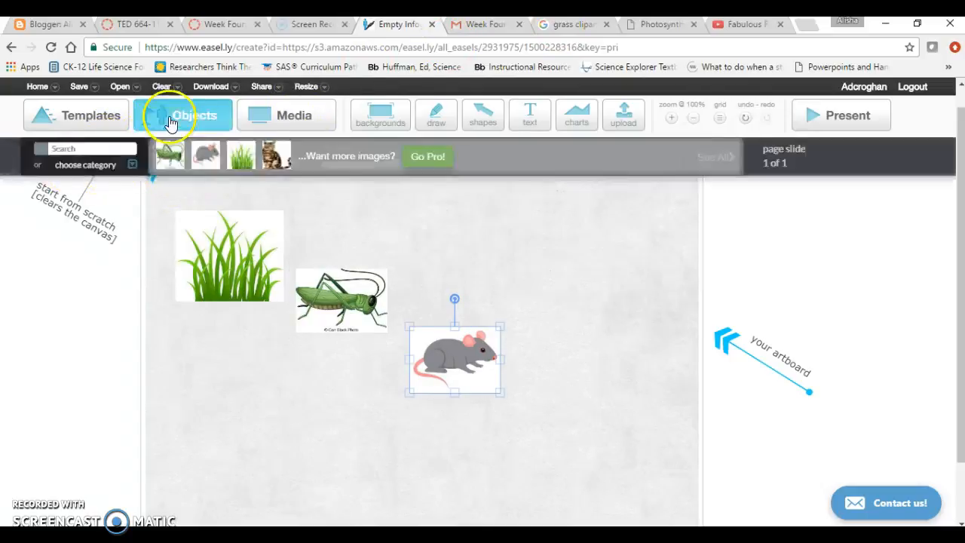
click(273, 161)
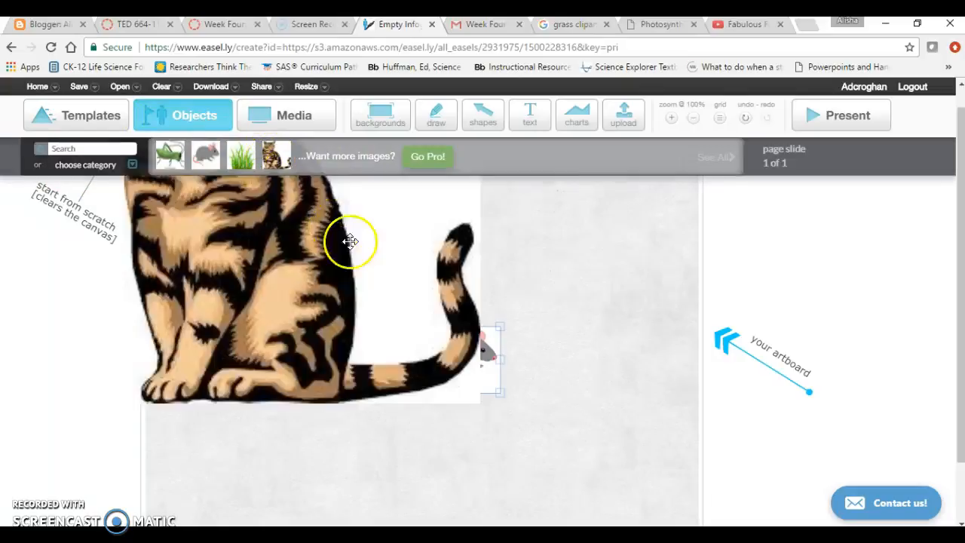
click(342, 294)
drag(480, 410, 212, 238)
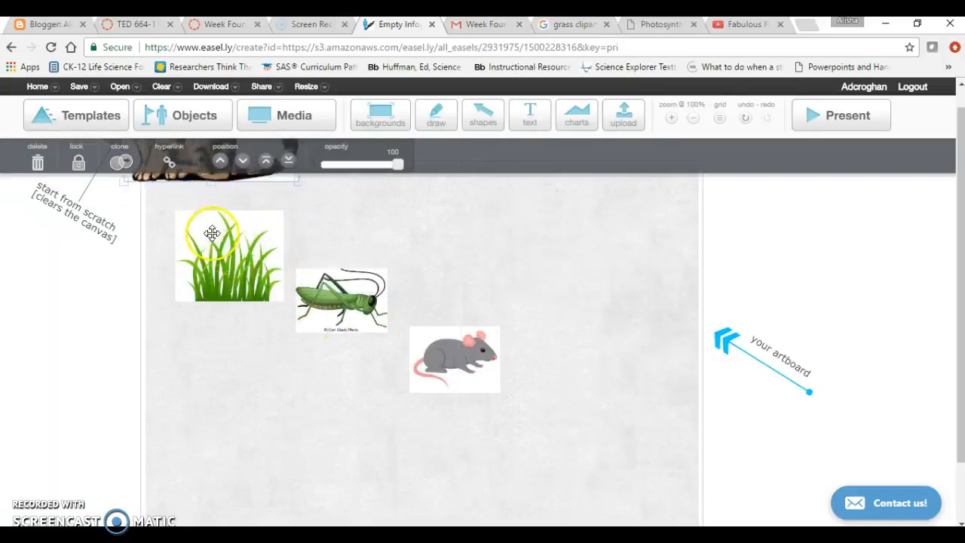
drag(215, 179, 640, 390)
drag(536, 286, 554, 340)
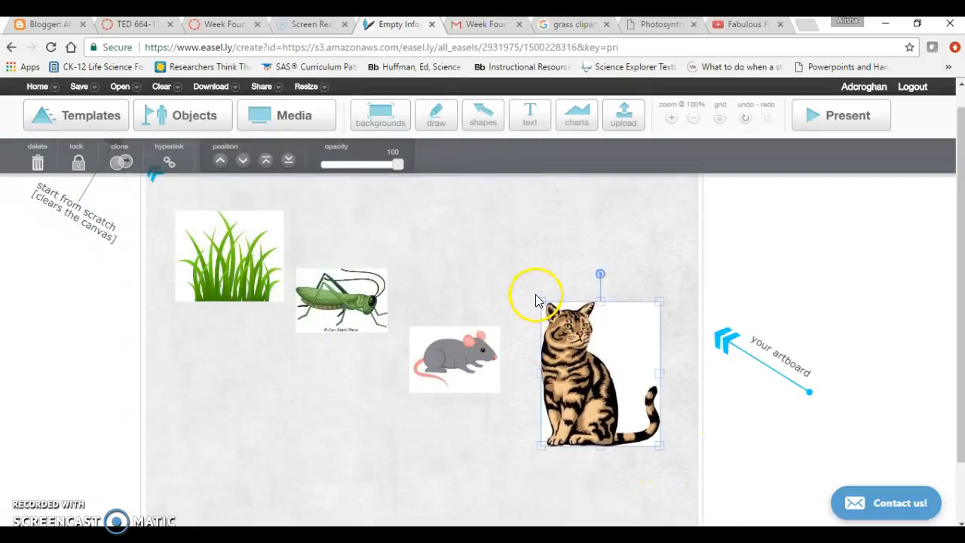
drag(536, 297, 571, 340)
drag(588, 384, 572, 367)
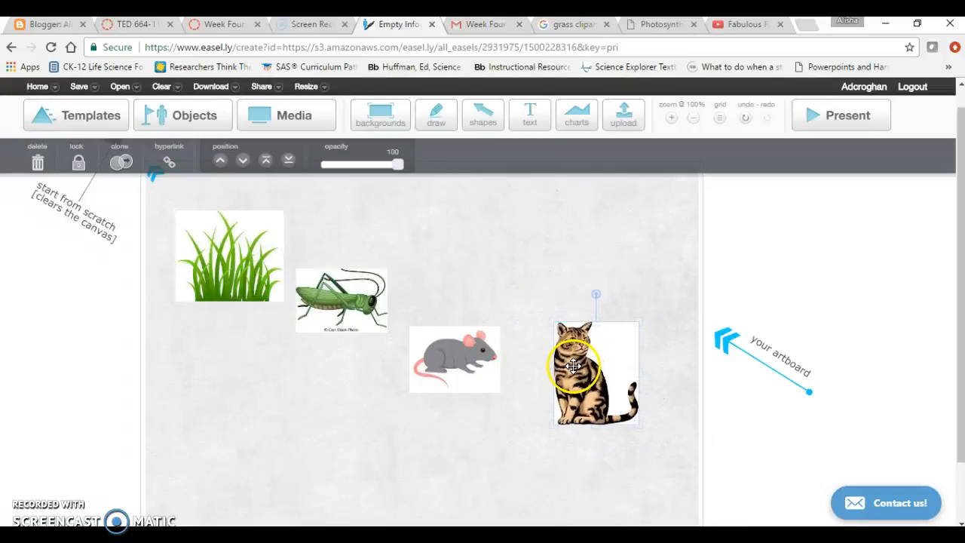
click(603, 320)
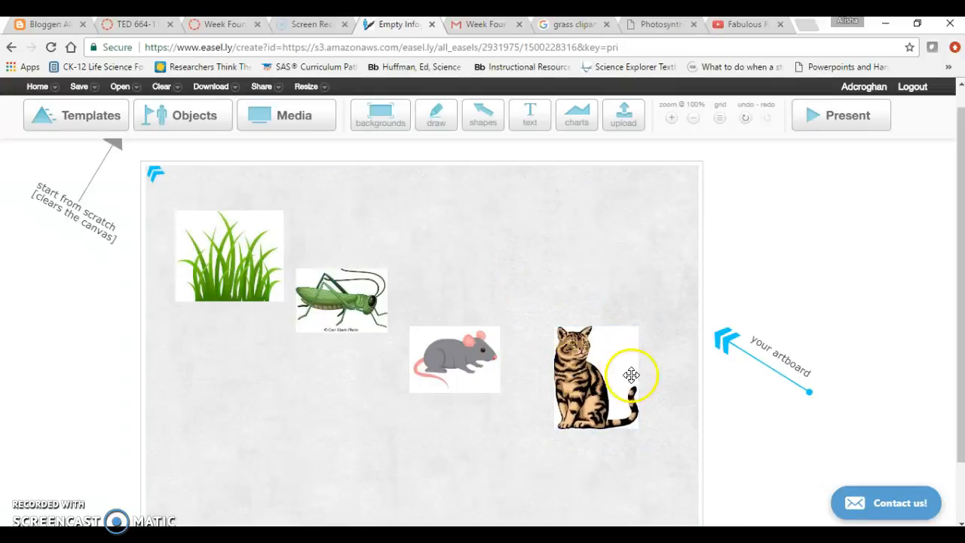
Add a black bent arrow shape, shrink and rotate it, and place it leading from the grass down to the grasshopper
click(477, 121)
drag(166, 162, 254, 231)
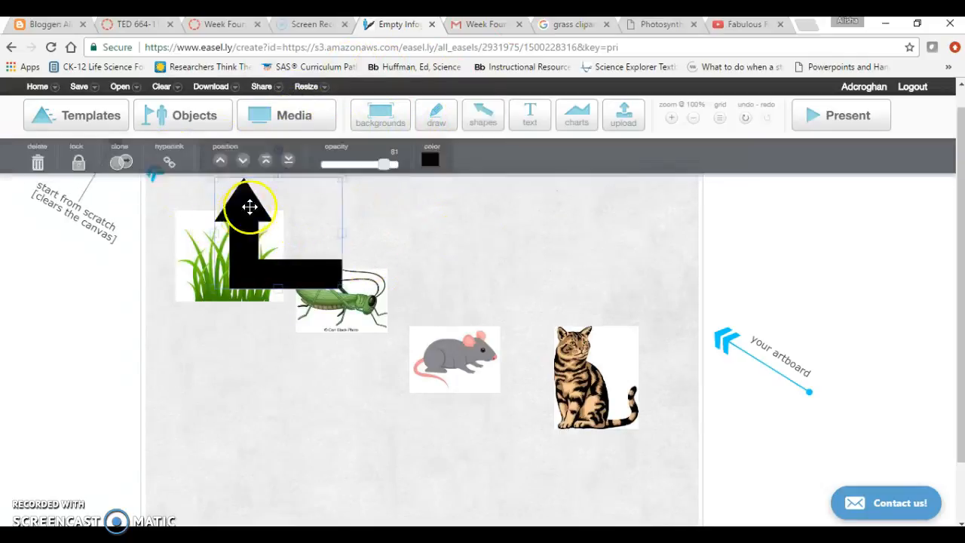
mouse_move(285, 243)
mouse_down()
mouse_move(275, 233)
mouse_move(286, 229)
mouse_up()
drag(267, 173, 290, 310)
drag(302, 247, 318, 241)
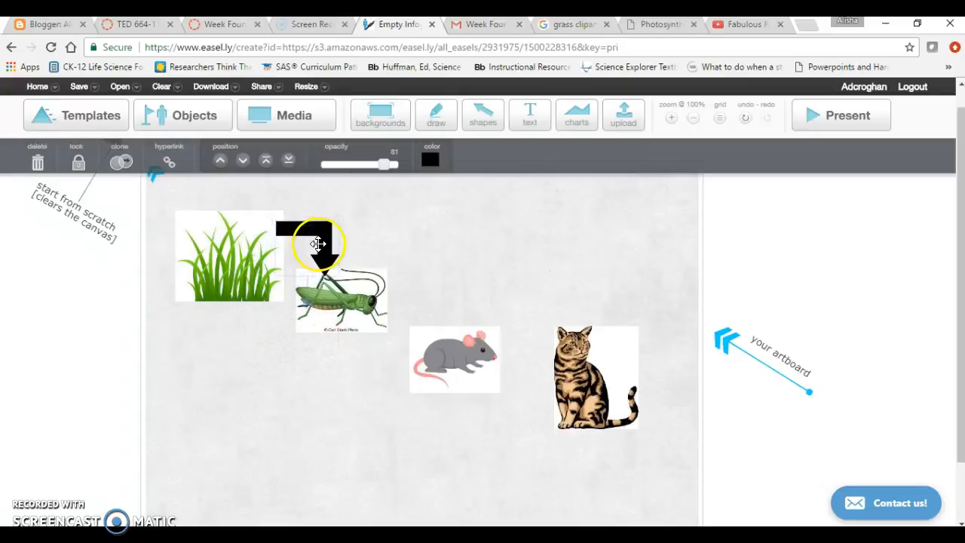
Move the grass image slightly up and left and the grasshopper slightly down so the arrow fits between them
drag(245, 261, 232, 240)
drag(324, 305, 322, 317)
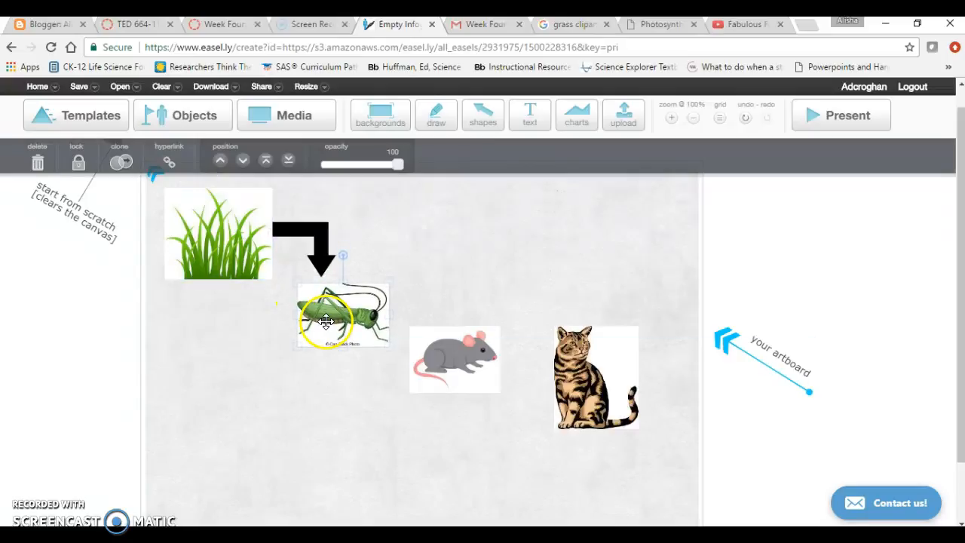
click(358, 280)
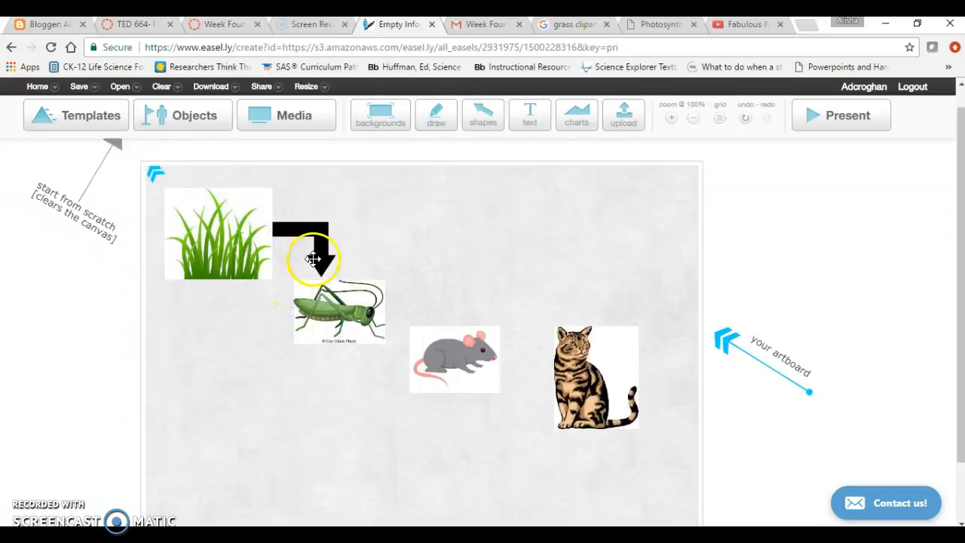
right_click(313, 258)
click(346, 301)
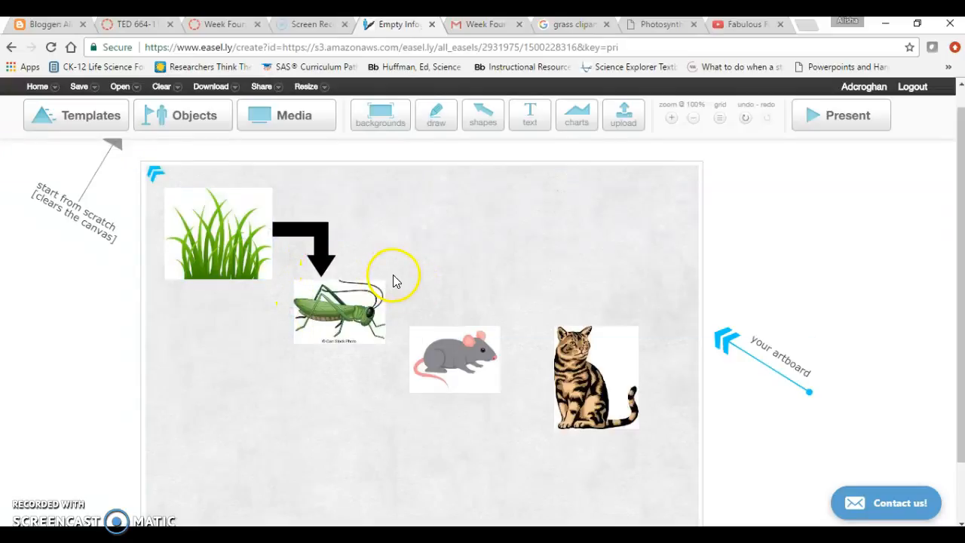
right_click(394, 276)
click(424, 335)
right_click(474, 272)
click(415, 333)
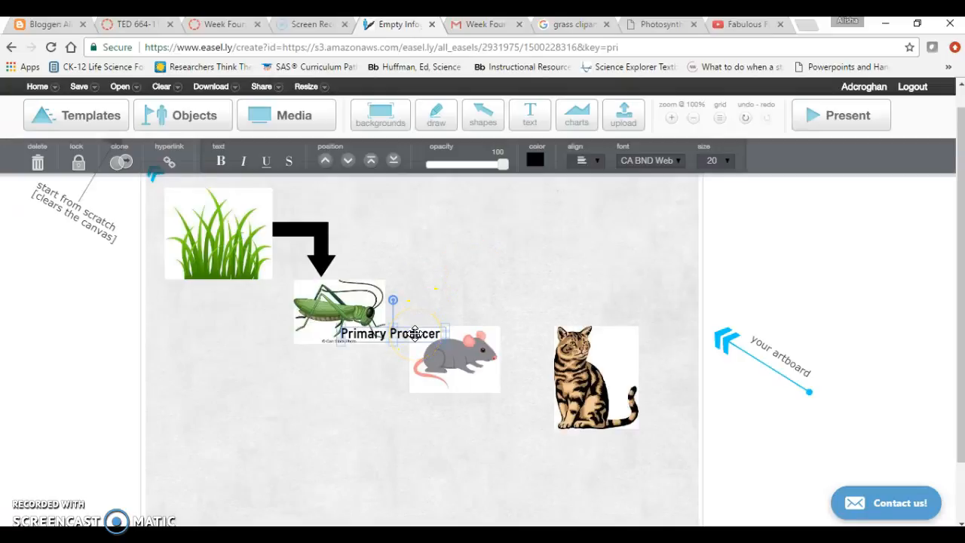
key(Delete)
Copy the bent arrow and place the copy leading from the grasshopper down to the mouse
click(313, 253)
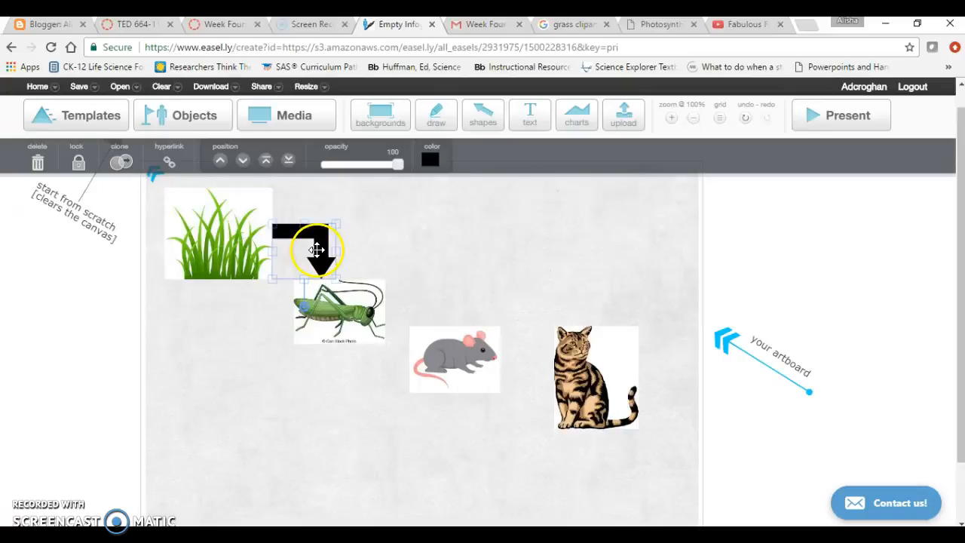
right_click(316, 253)
click(352, 295)
right_click(414, 270)
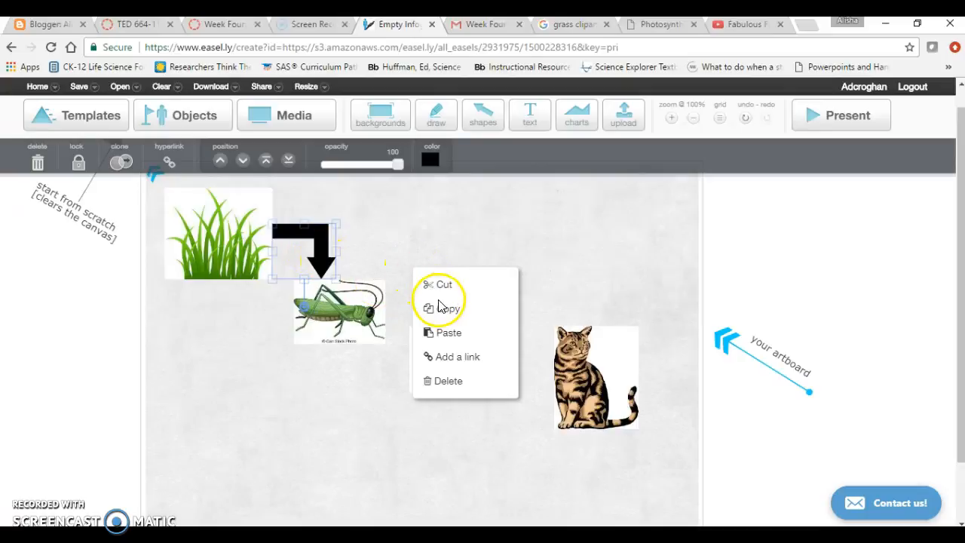
click(448, 333)
drag(387, 280, 416, 290)
Paste a third arrow, move the cat diagonally below the mouse and place the arrow leading from the mouse to the cat
right_click(547, 288)
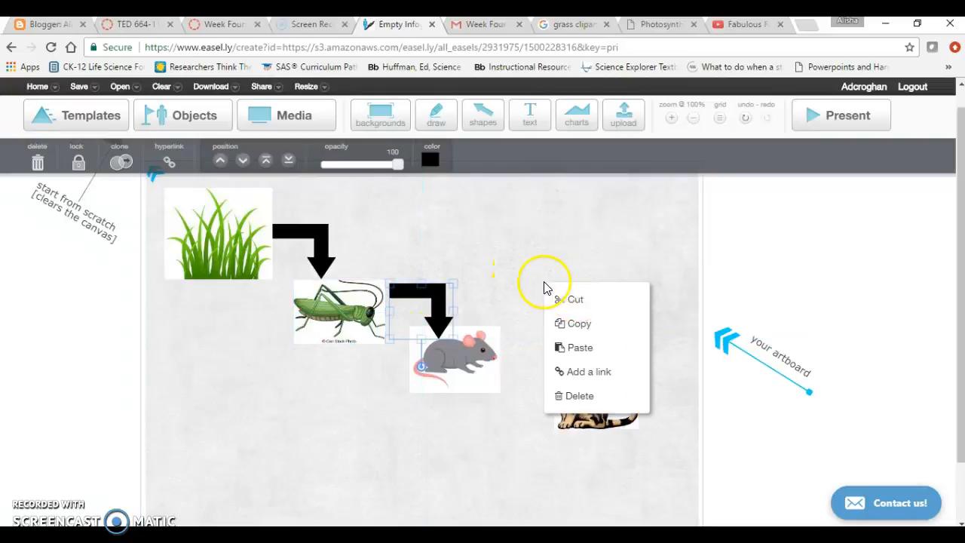
click(569, 343)
drag(532, 329, 521, 296)
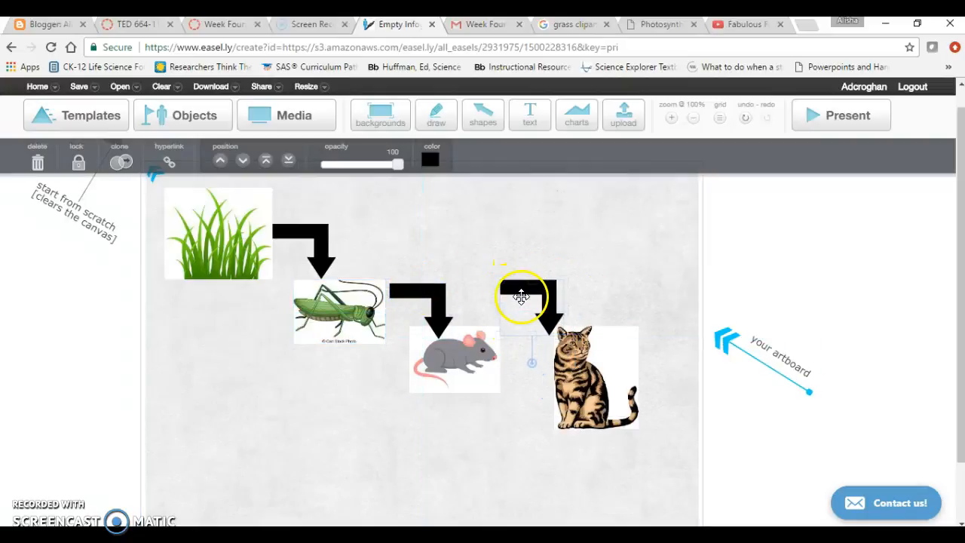
drag(573, 383, 544, 449)
drag(533, 299, 534, 351)
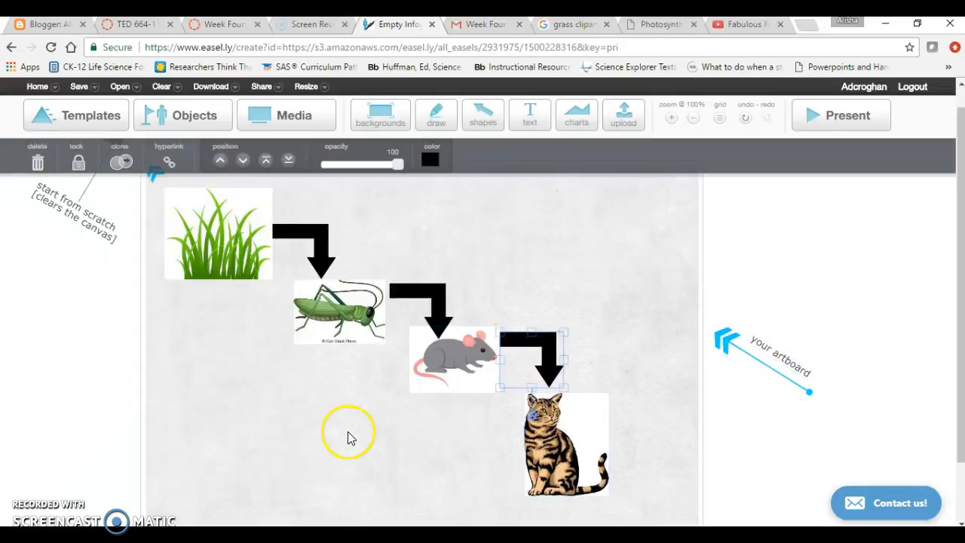
click(364, 394)
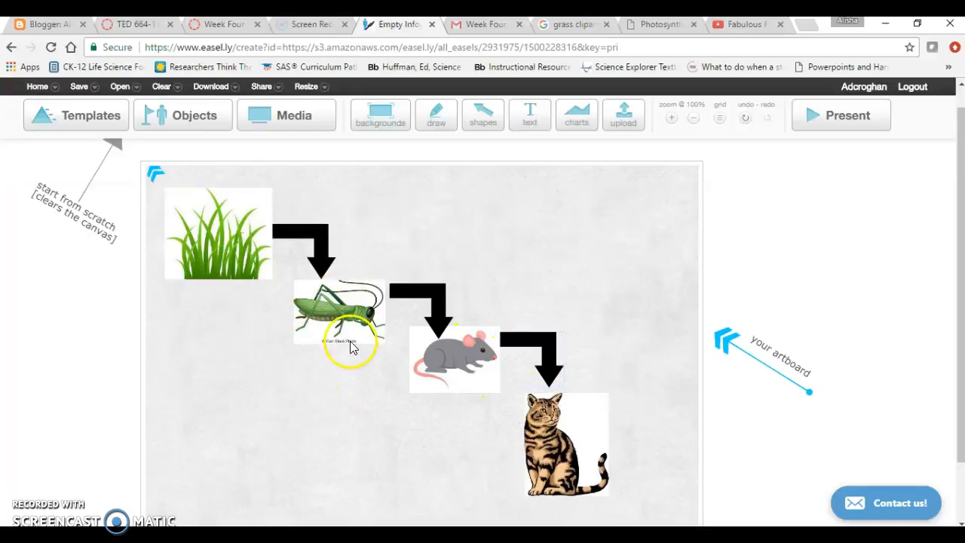
Add a header text reading "Producer" and place it beneath the grass image
click(531, 116)
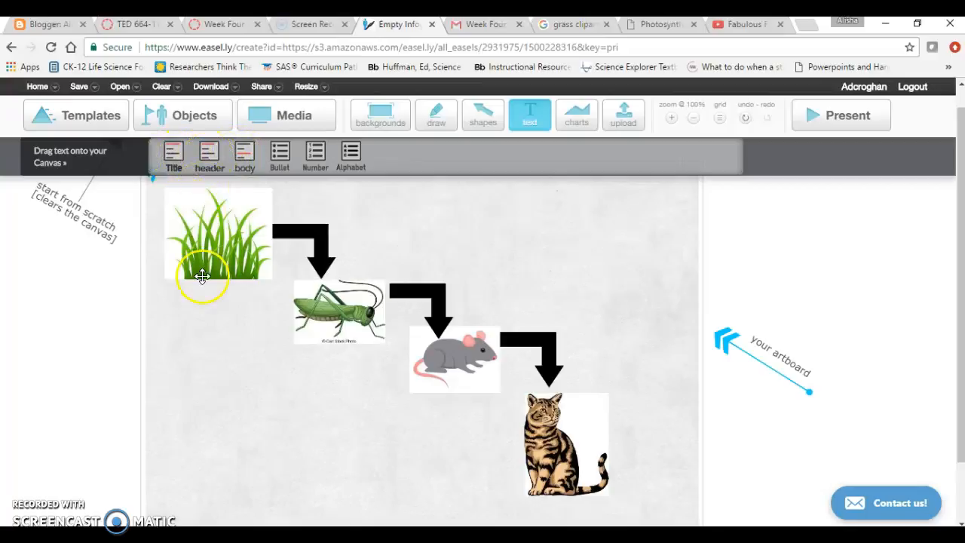
drag(211, 153, 223, 304)
click(227, 286)
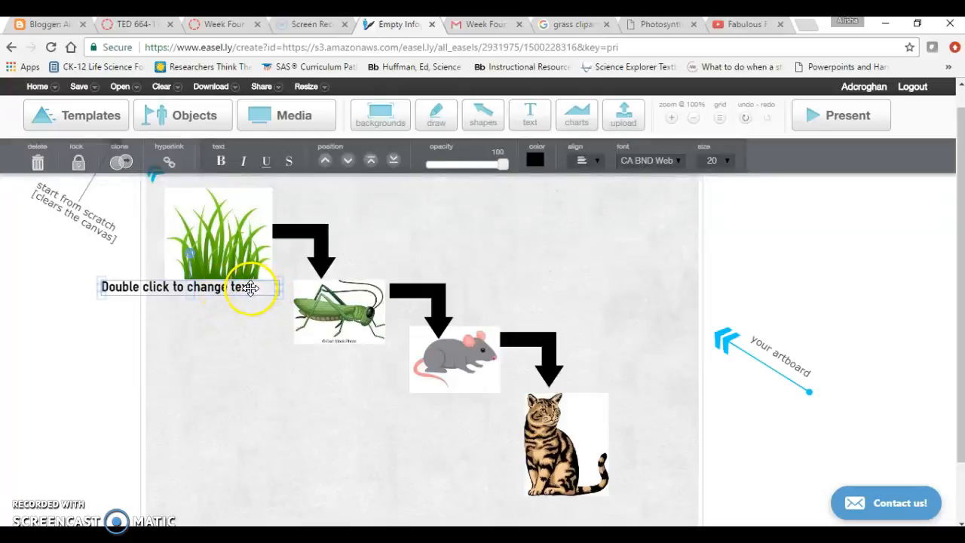
double_click(249, 287)
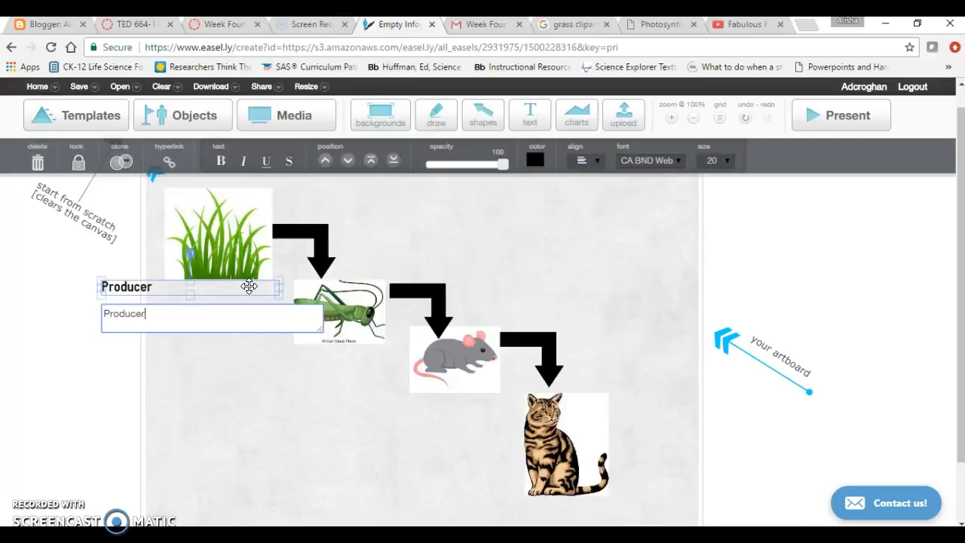
click(260, 335)
drag(133, 287, 217, 294)
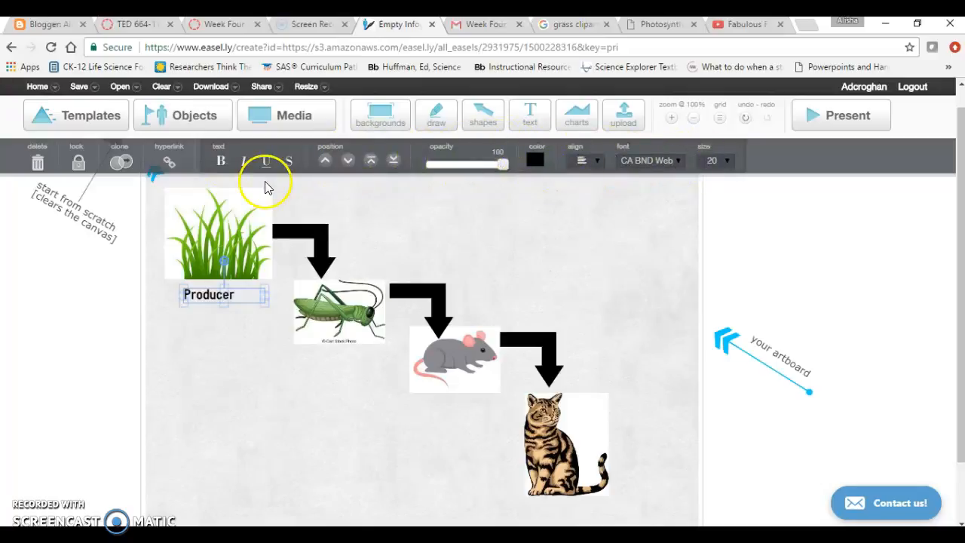
Add a second header text reading "Primary Consumer" and place it beneath the grasshopper image
click(536, 119)
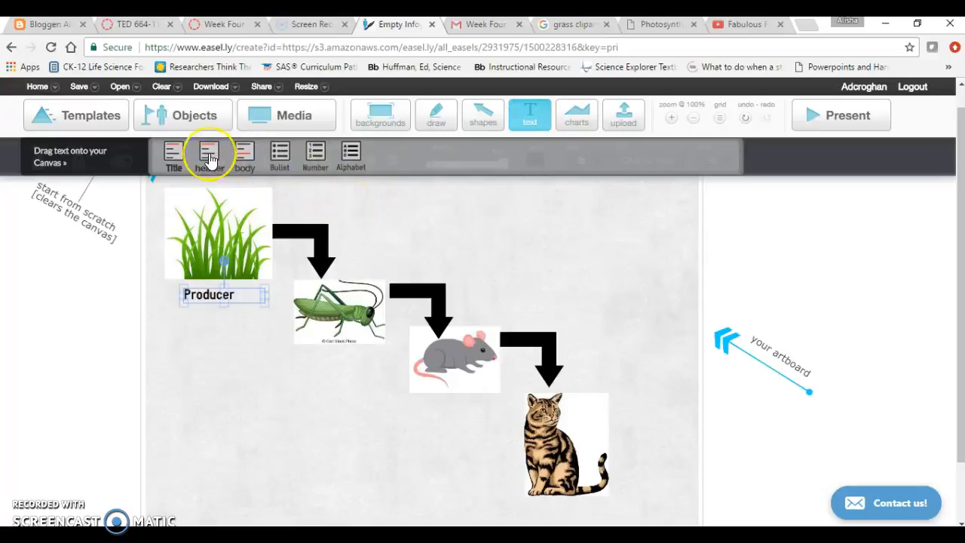
drag(211, 161, 287, 368)
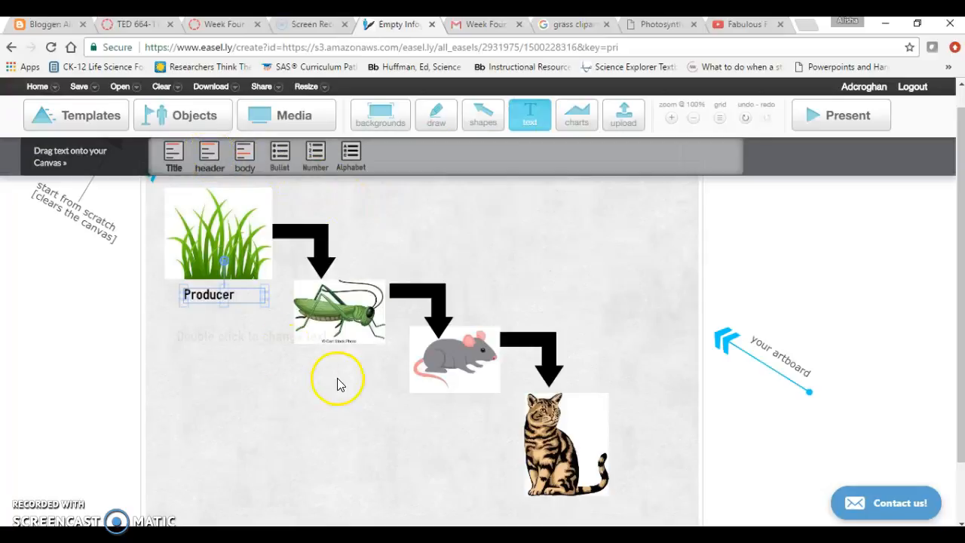
click(264, 336)
double_click(263, 336)
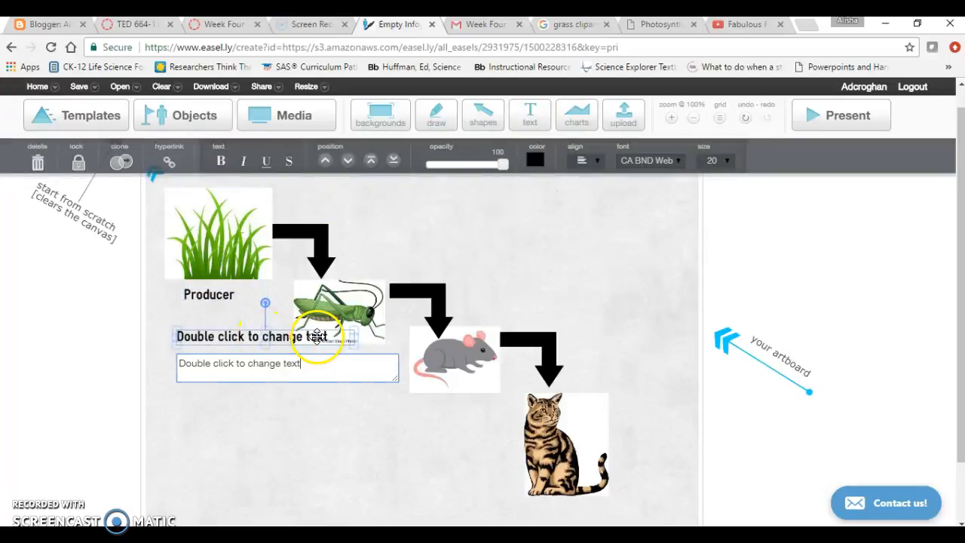
drag(308, 366, 165, 375)
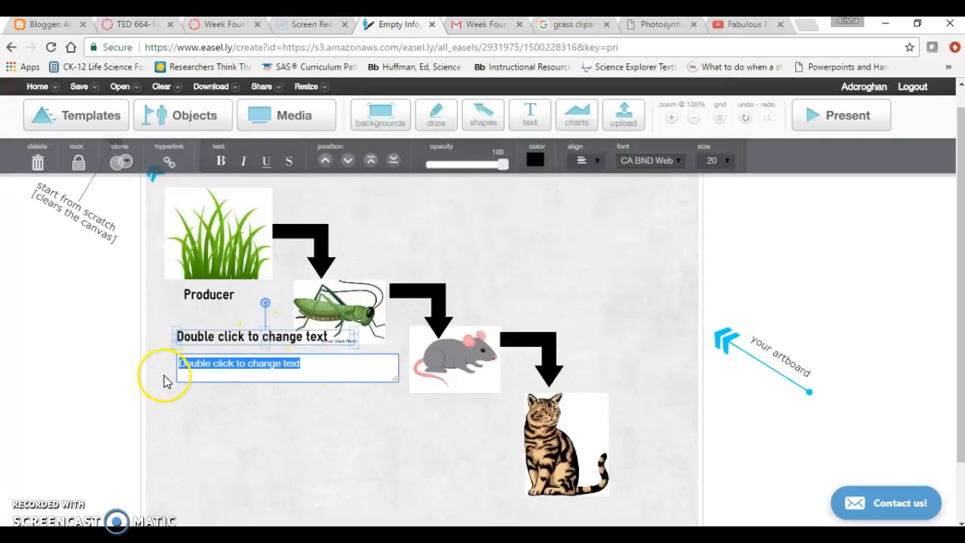
key(BackSpace)
text(Primary Consumer)
click(260, 408)
drag(267, 340, 344, 357)
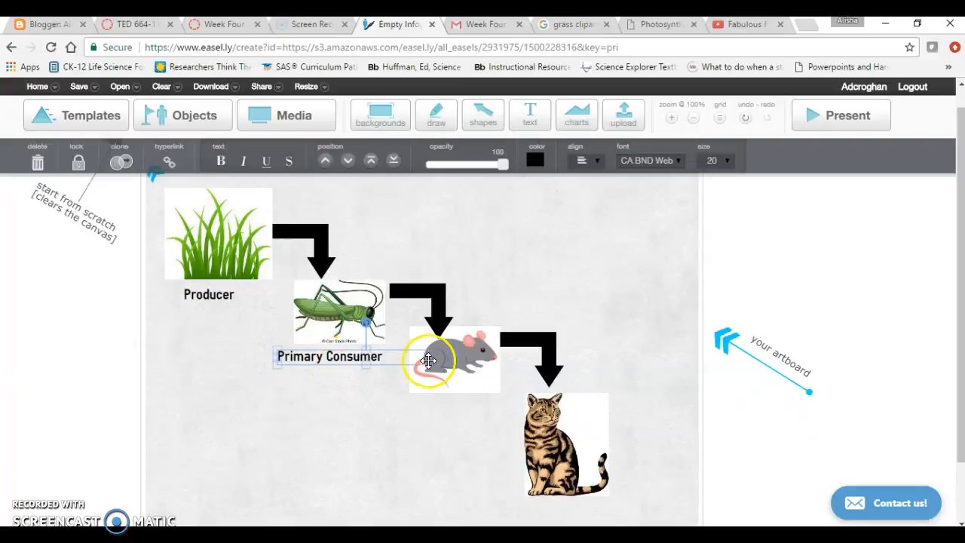
Copy the "Primary Consumer" label and paste a duplicate in the empty area below the mouse
right_click(333, 358)
click(369, 398)
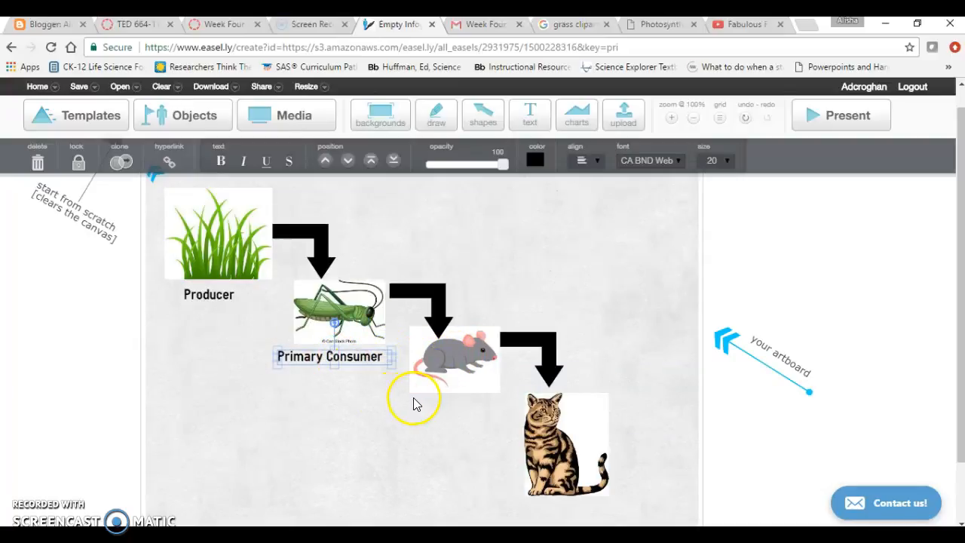
click(415, 403)
right_click(415, 404)
click(446, 458)
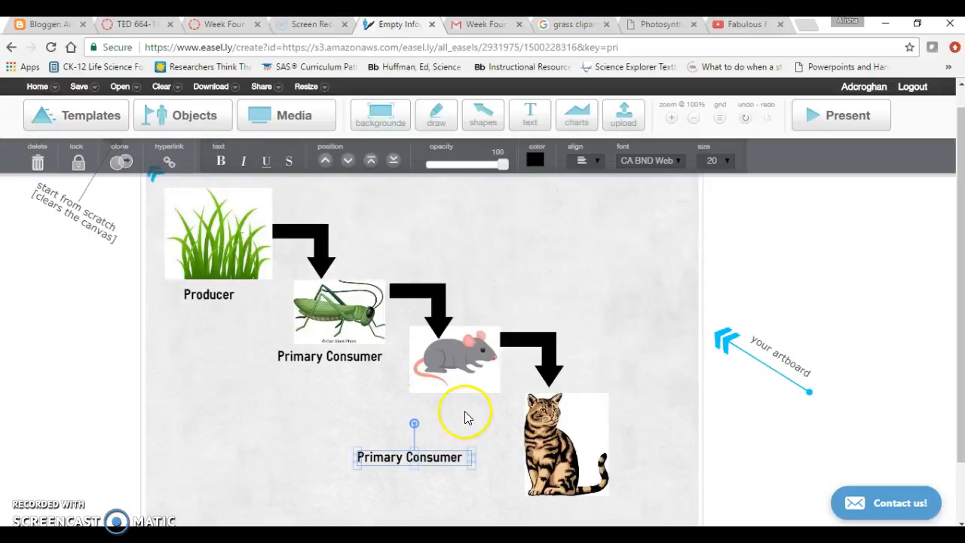
Change the duplicated label to "Secondary Consumer", fit it on one line and place it directly beneath the mouse
double_click(406, 457)
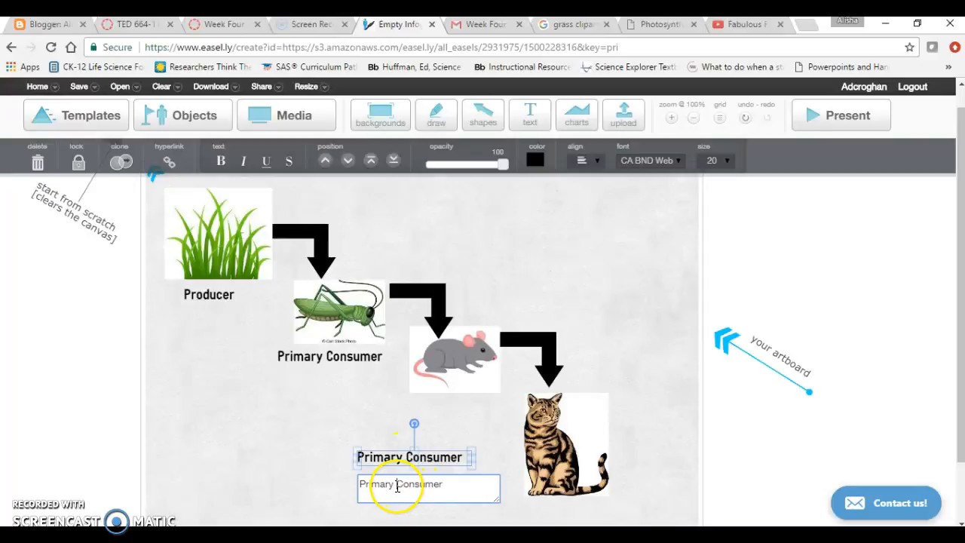
key(BackSpace)
key(BackSpace)
key(BackSpace)
key(BackSpace)
key(BackSpace)
key(BackSpace)
key(BackSpace)
key(BackSpace)
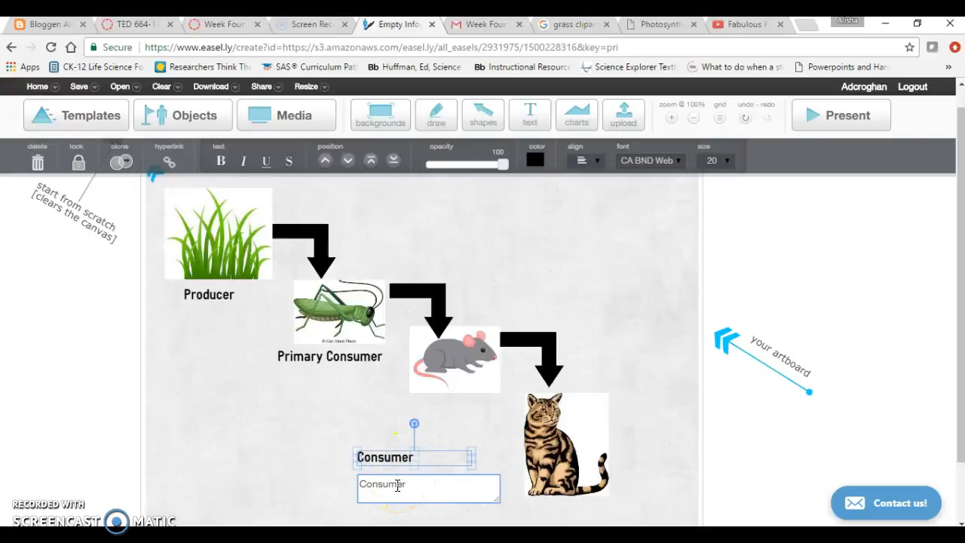
text(Secondary)
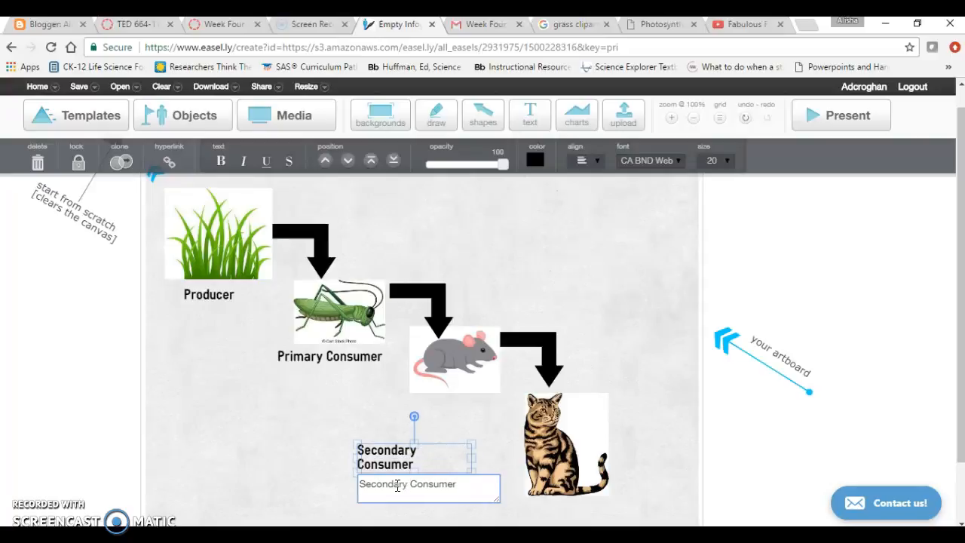
drag(469, 456, 455, 391)
click(476, 432)
Paste another copy of the "Primary Consumer" label and place it beneath the cat image
scroll(487, 439, down, 1)
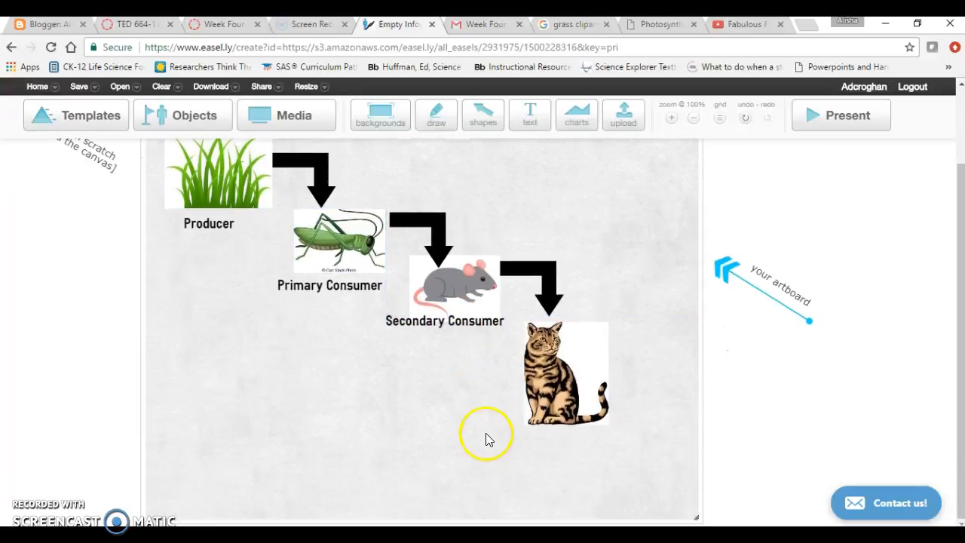
right_click(566, 438)
click(594, 501)
drag(549, 500, 555, 444)
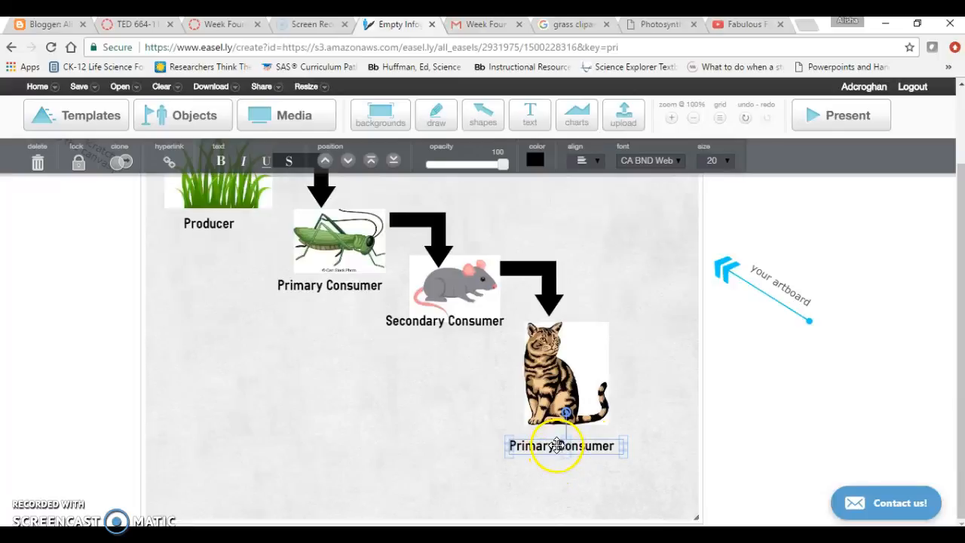
Change the duplicated label beneath the cat image to "Tertiary Consumer"
scroll(562, 475, down, 1)
click(549, 511)
key(BackSpace)
key(BackSpace)
key(BackSpace)
key(BackSpace)
key(BackSpace)
key(BackSpace)
key(BackSpace)
text(Tertiary)
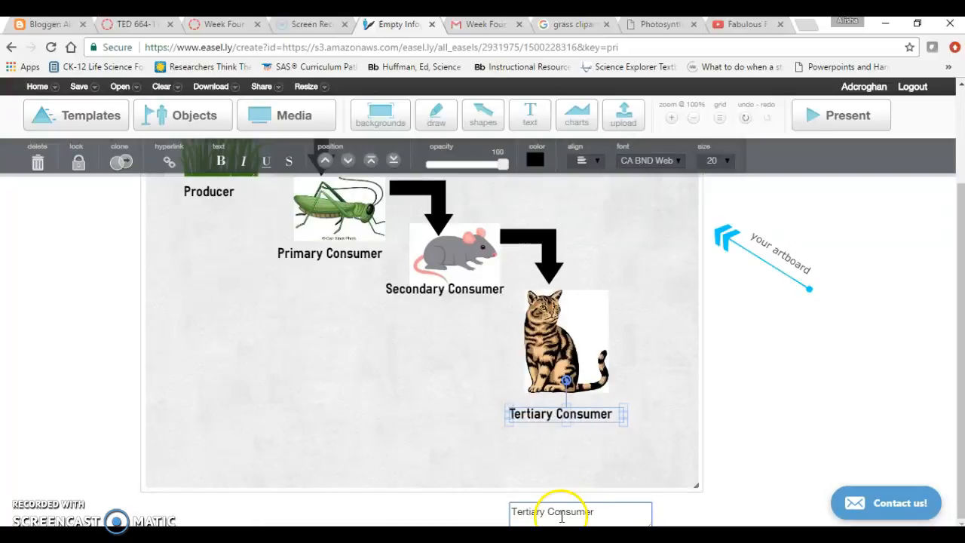
click(569, 486)
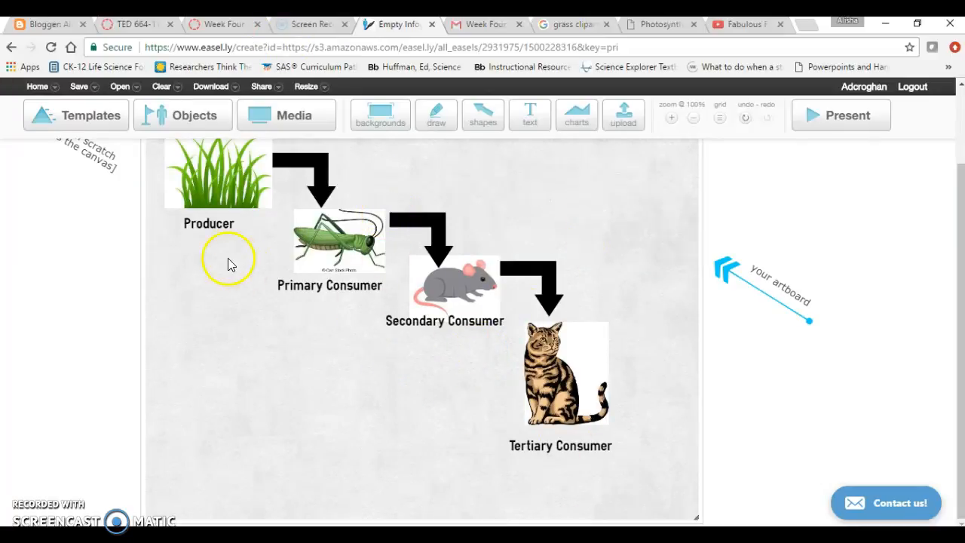
Add a heading text reading "Backyard Food Chain" near the top of the artboard, beside the grass image
scroll(377, 271, up, 2)
scroll(392, 264, down, 1)
scroll(402, 269, up, 1)
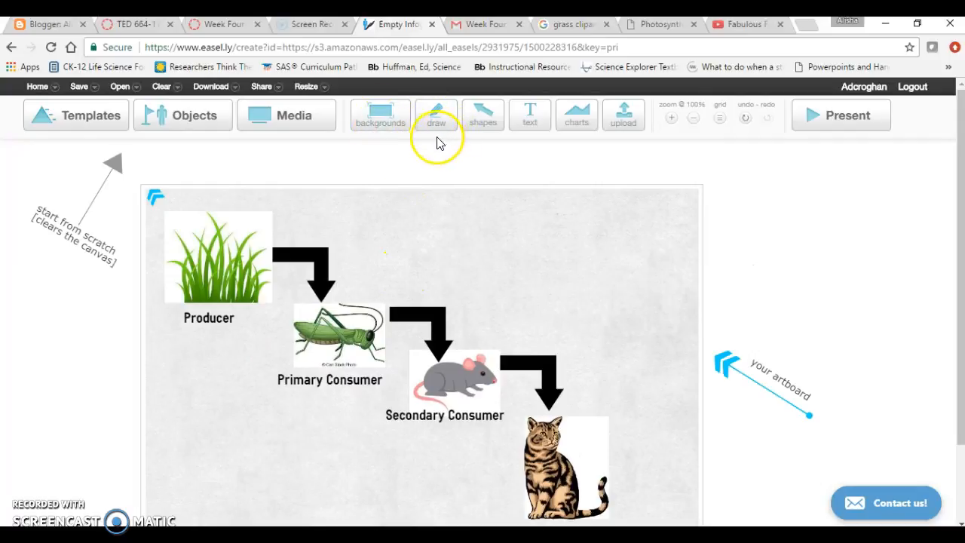
click(529, 117)
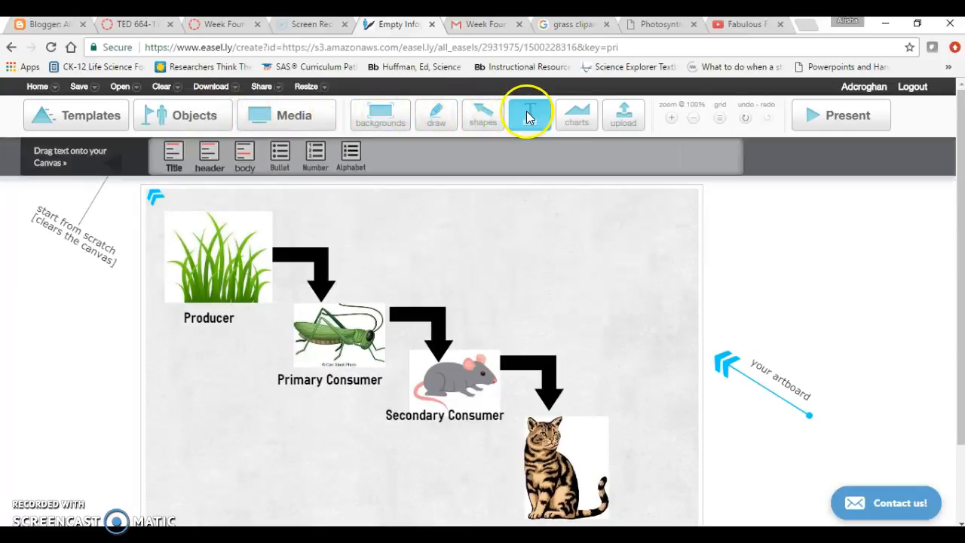
drag(197, 157, 465, 249)
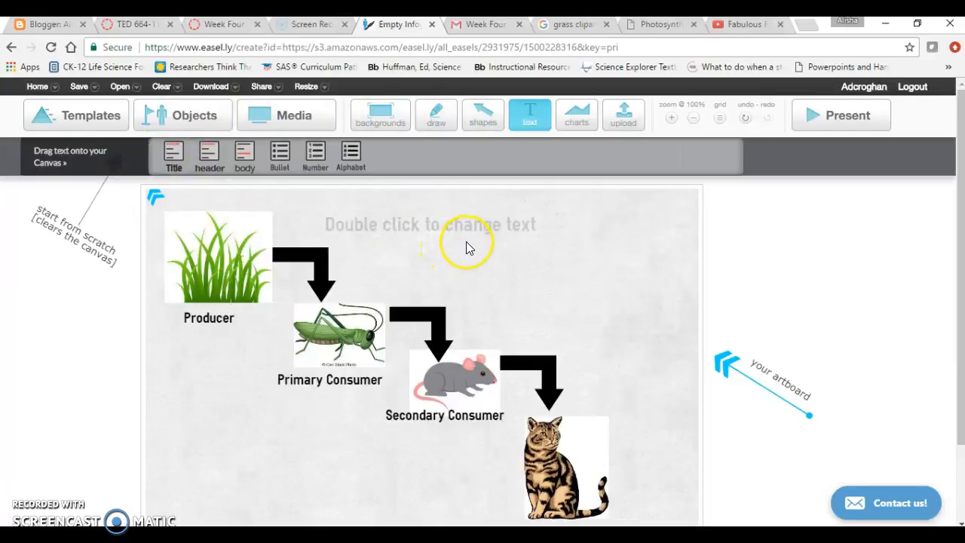
click(484, 219)
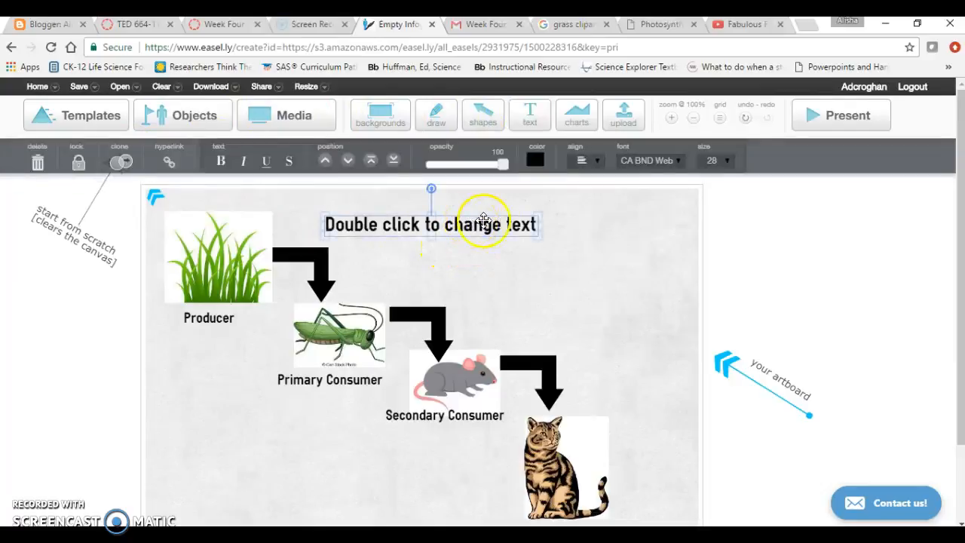
double_click(520, 224)
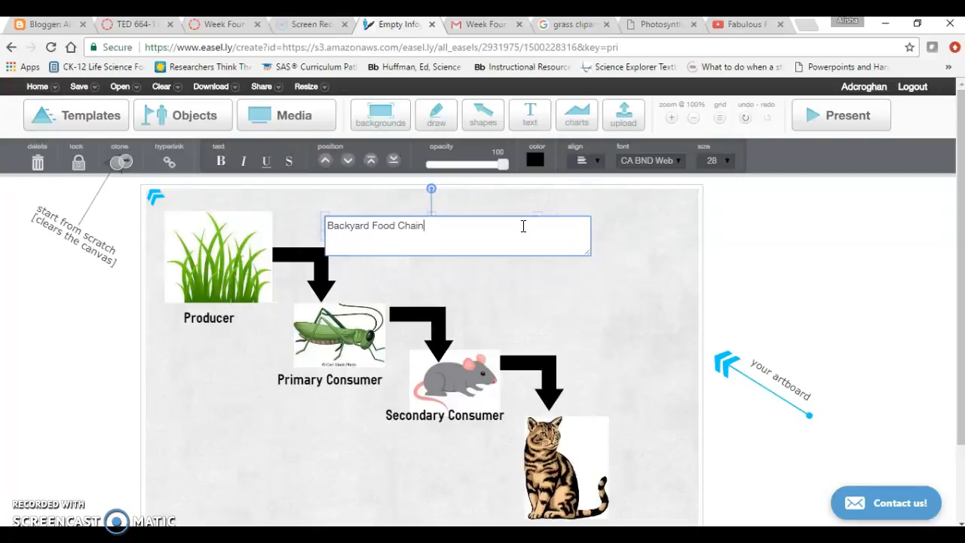
click(518, 281)
Move the "Backyard Food Chain" heading into the empty area above the mouse and cat images and deselect it
click(433, 217)
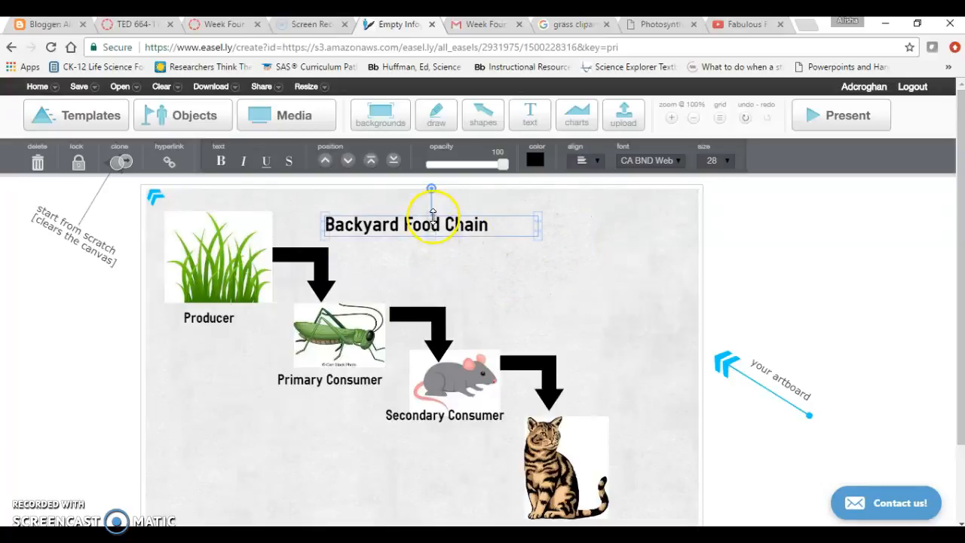
drag(459, 217, 610, 276)
click(524, 236)
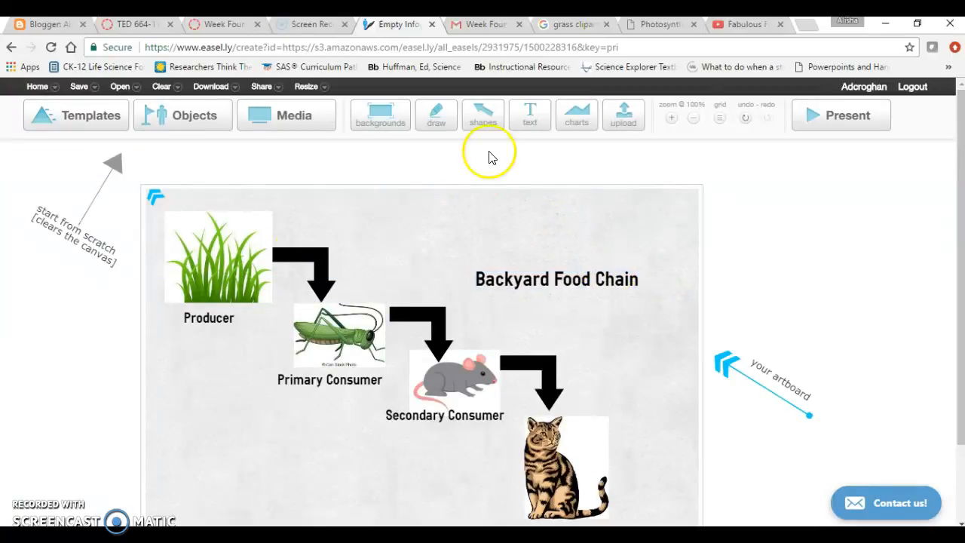